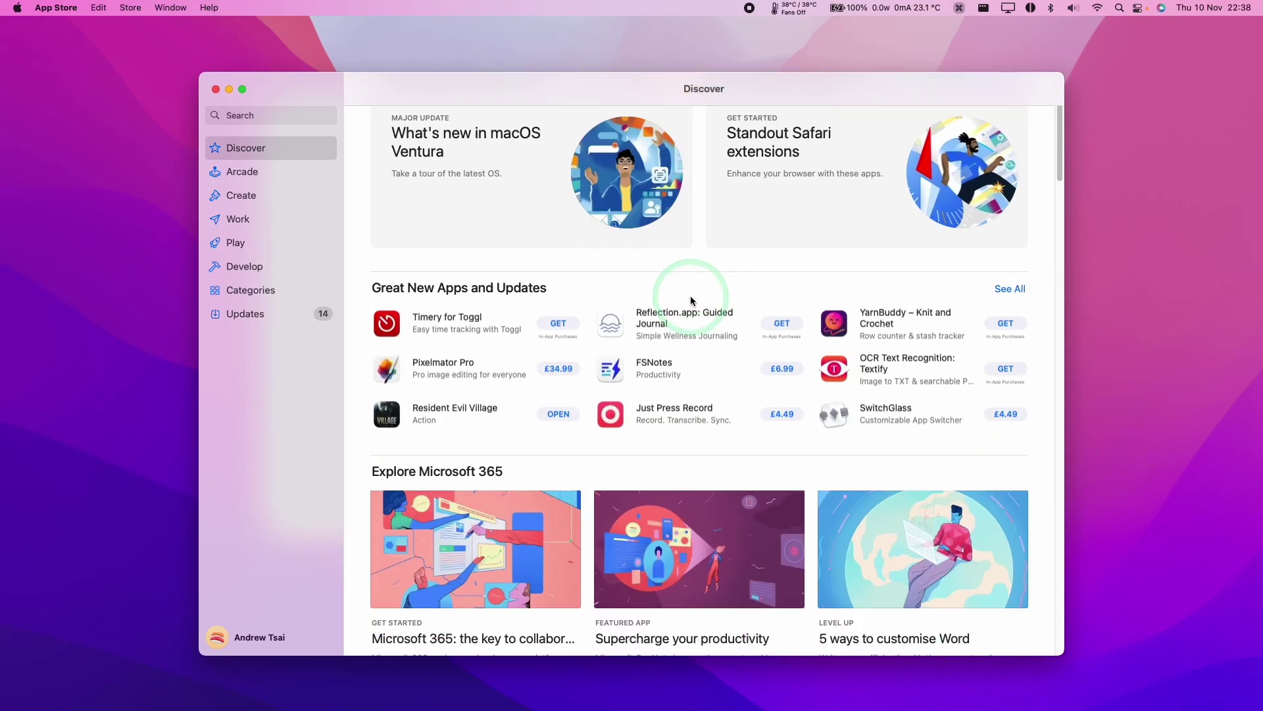
Browse down the App Store Discover page and bring the App Store window back to the front
scroll(454, 306, down, 2)
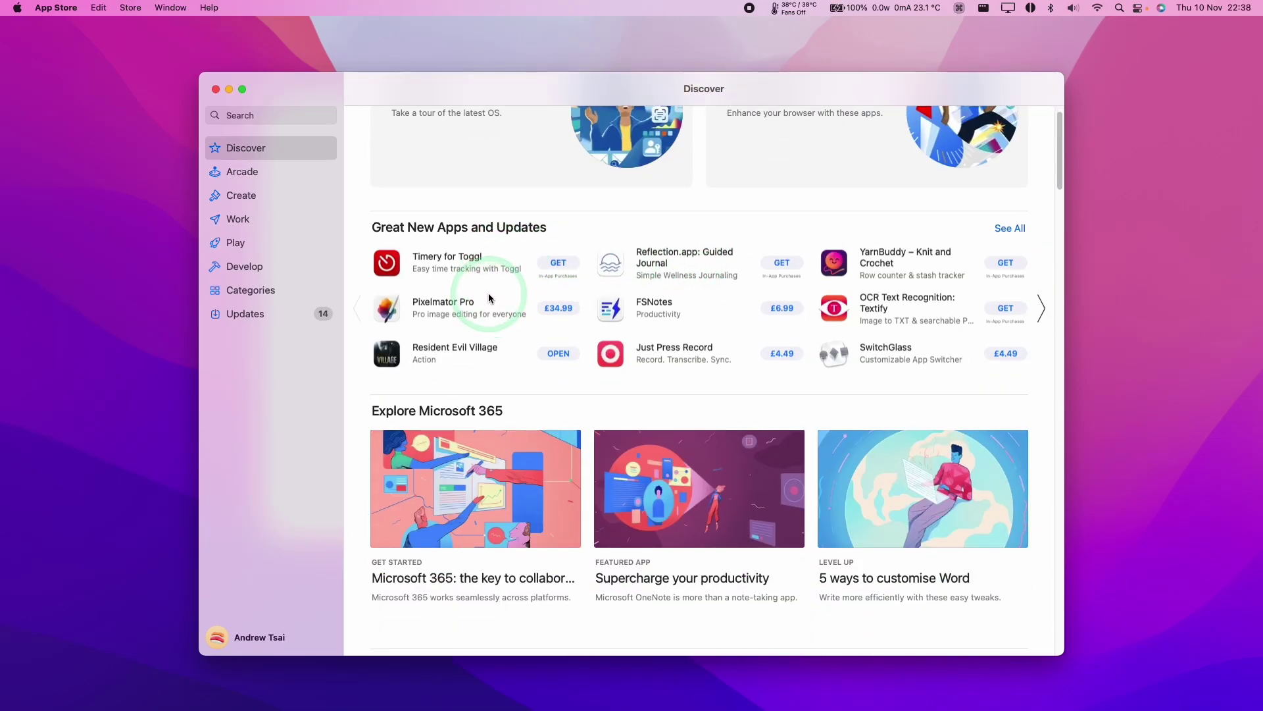
scroll(530, 300, down, 2)
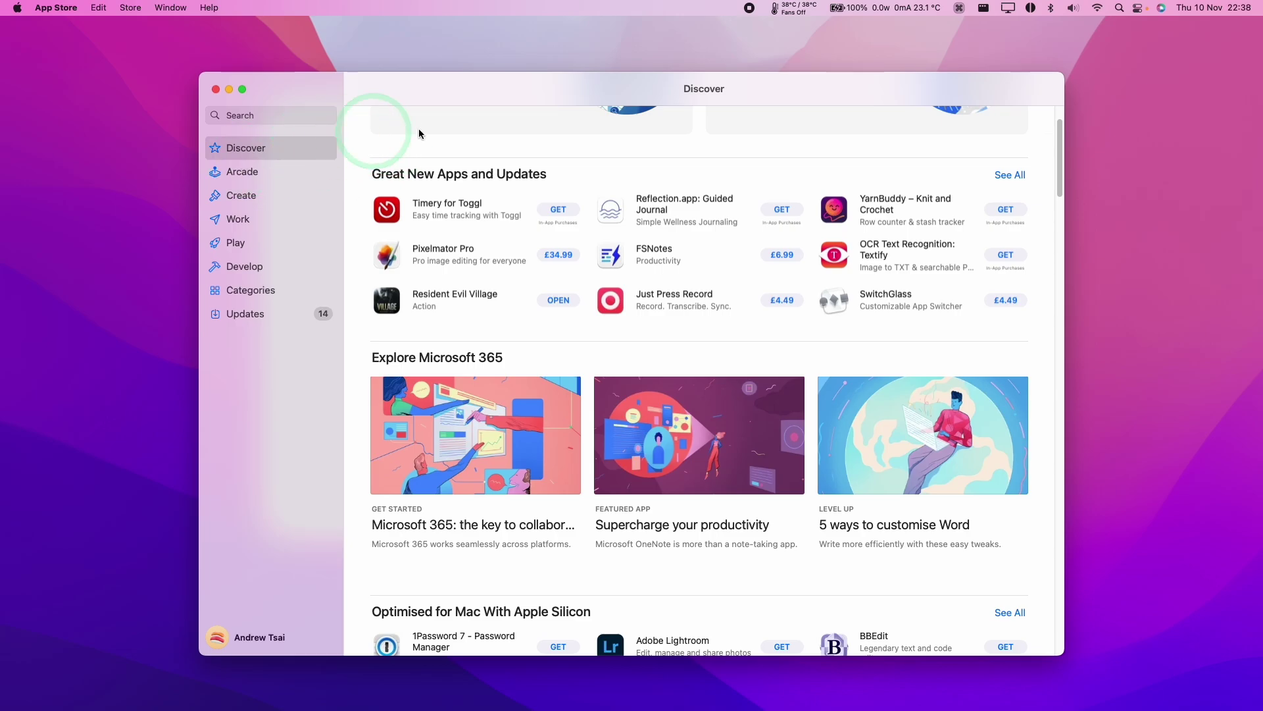
scroll(579, 225, down, 2)
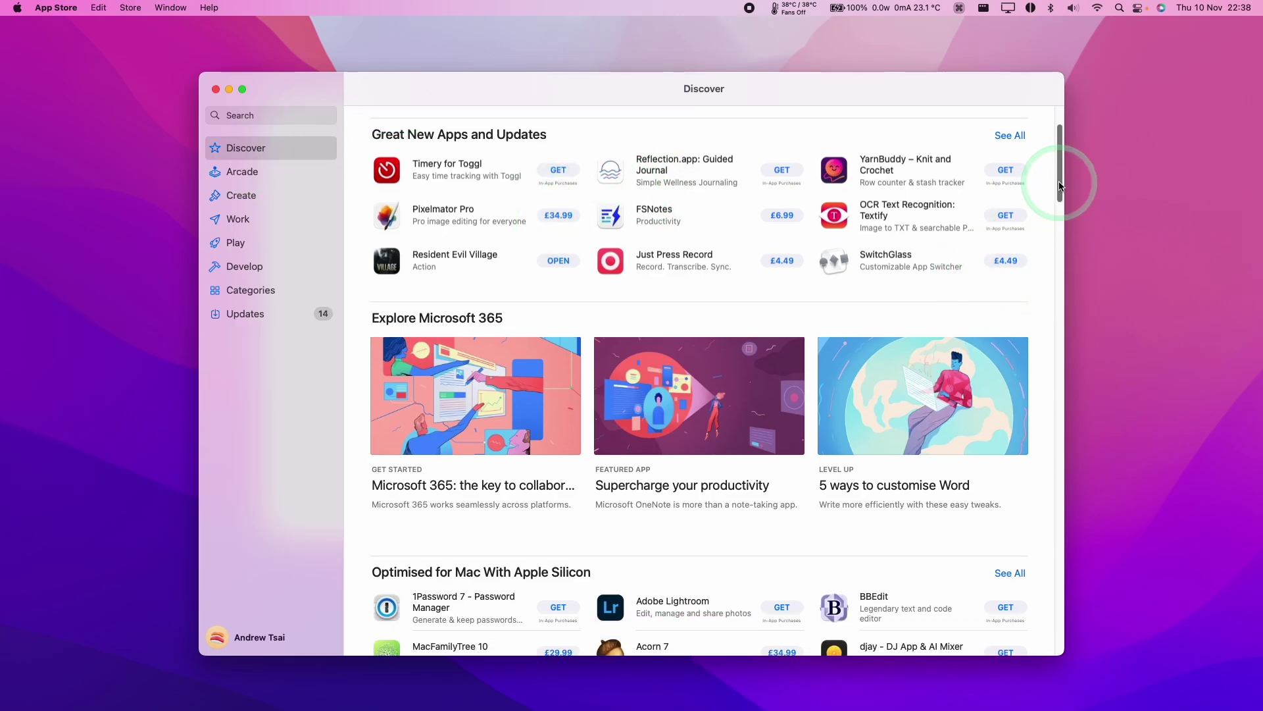
scroll(1060, 186, down, 7)
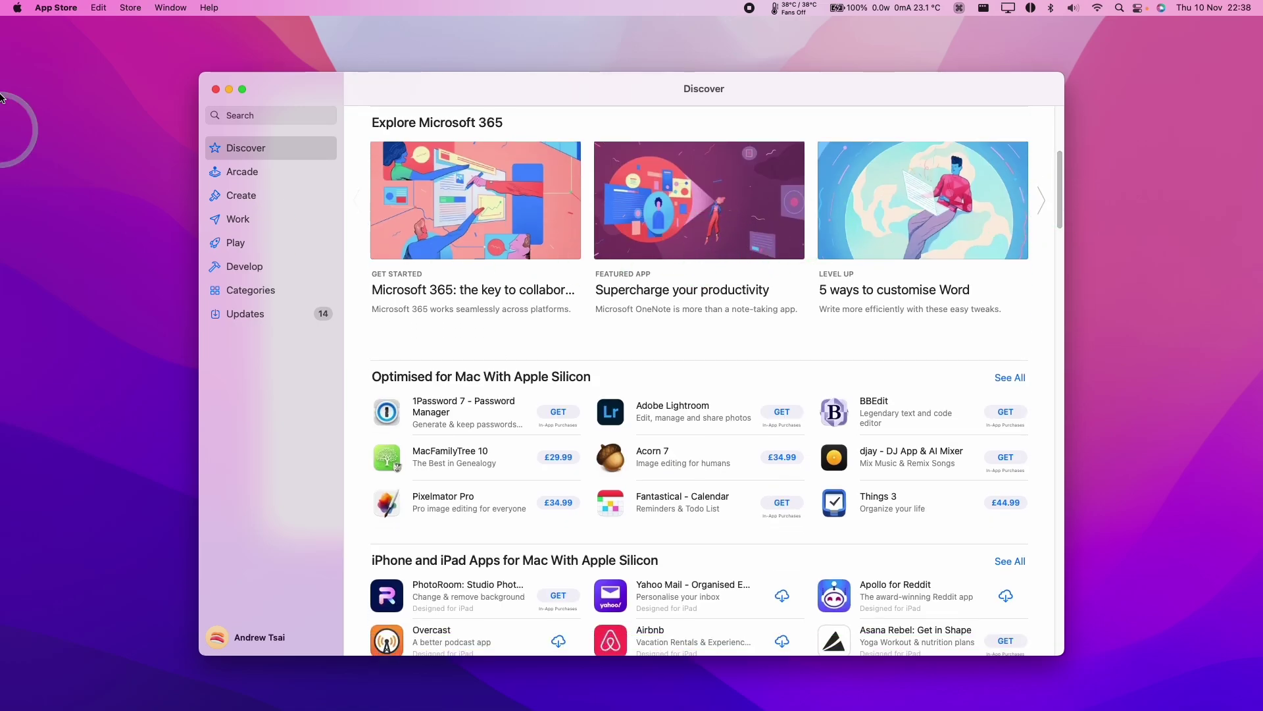
click(170, 214)
click(304, 103)
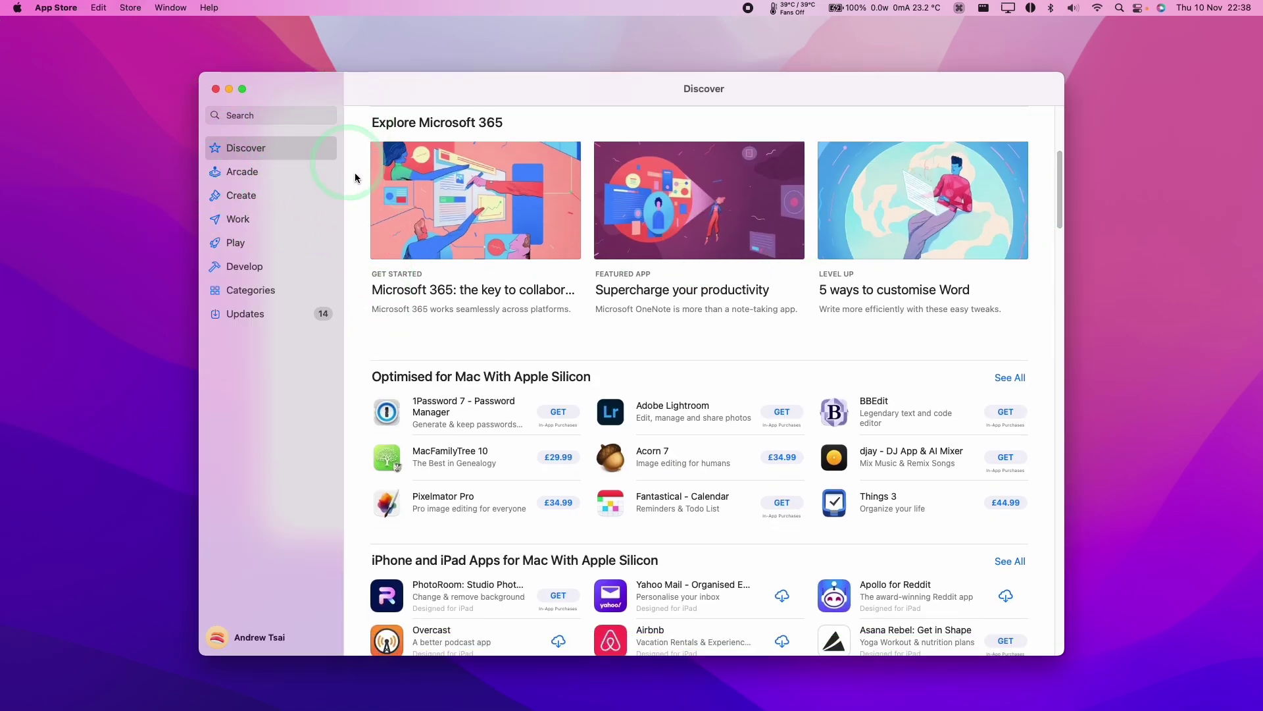
Open Top Charts for Games and go to LIMBO's page (£8.99, 4.7 rating, 87.4 MB)
click(277, 242)
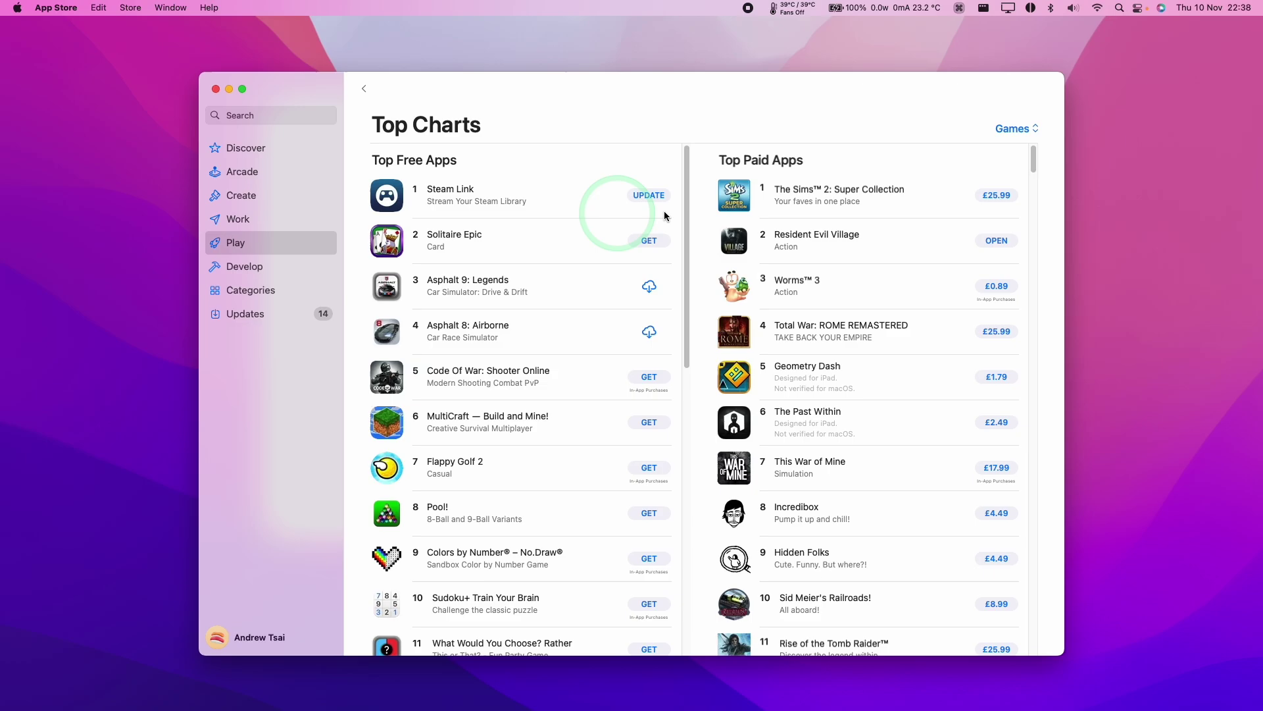
scroll(839, 273, down, 5)
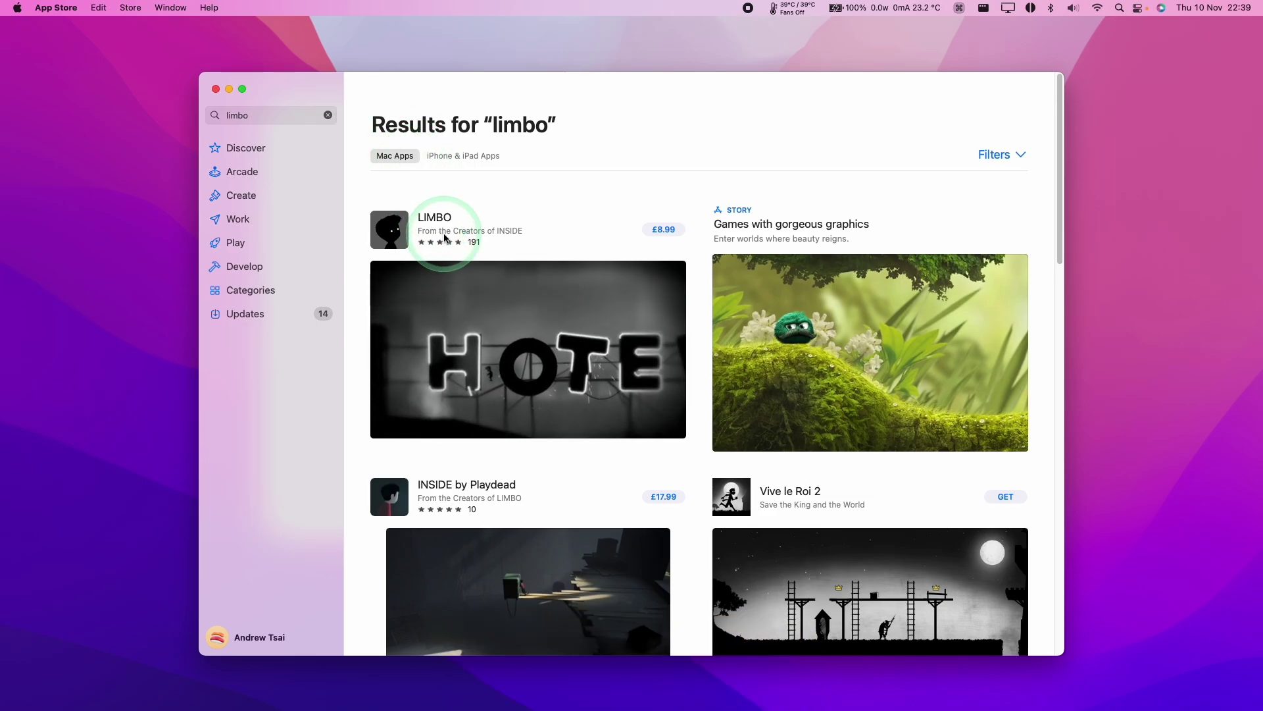
click(438, 218)
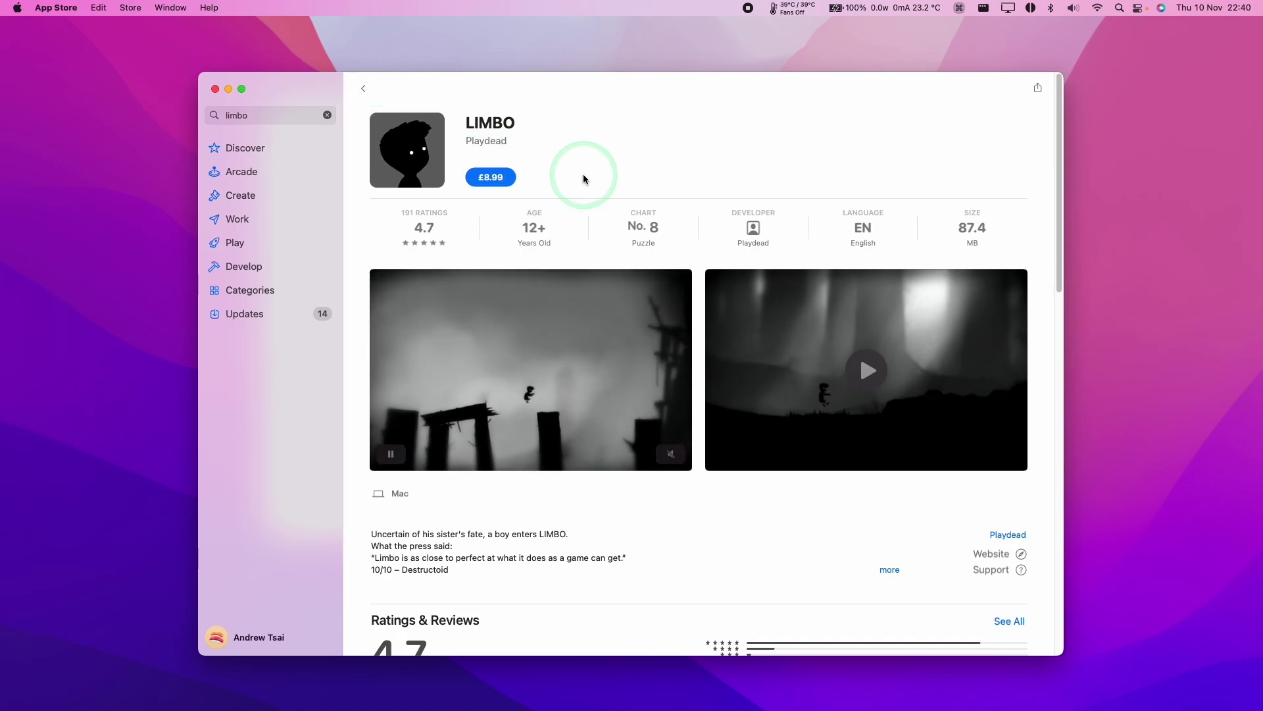
Buy LIMBO for £8.99 with Touch ID, then launch it once installed
click(487, 178)
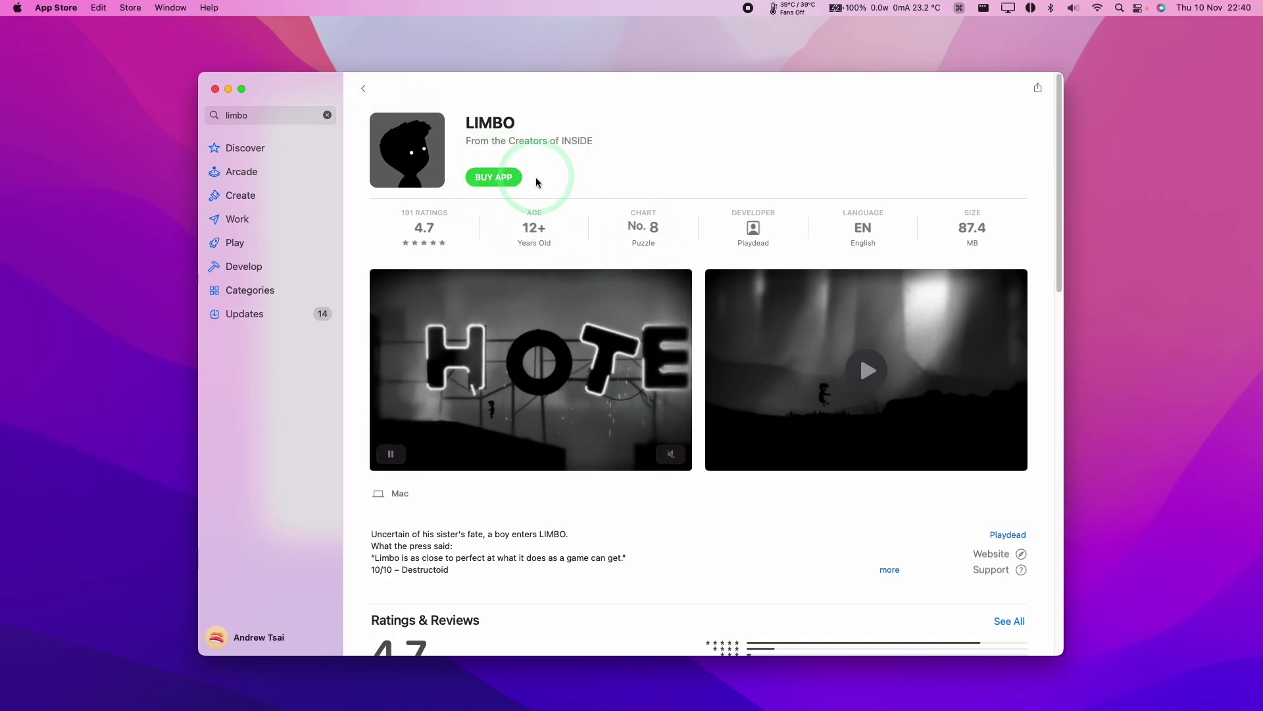
click(498, 179)
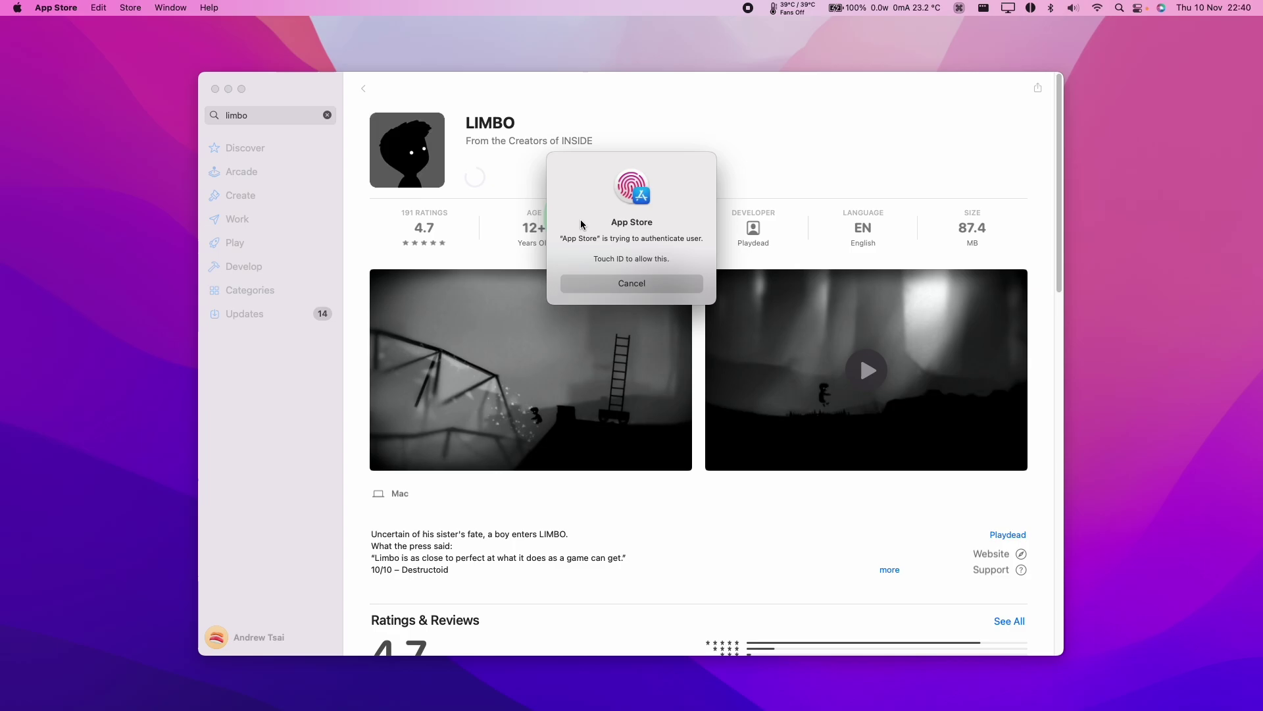
click(633, 255)
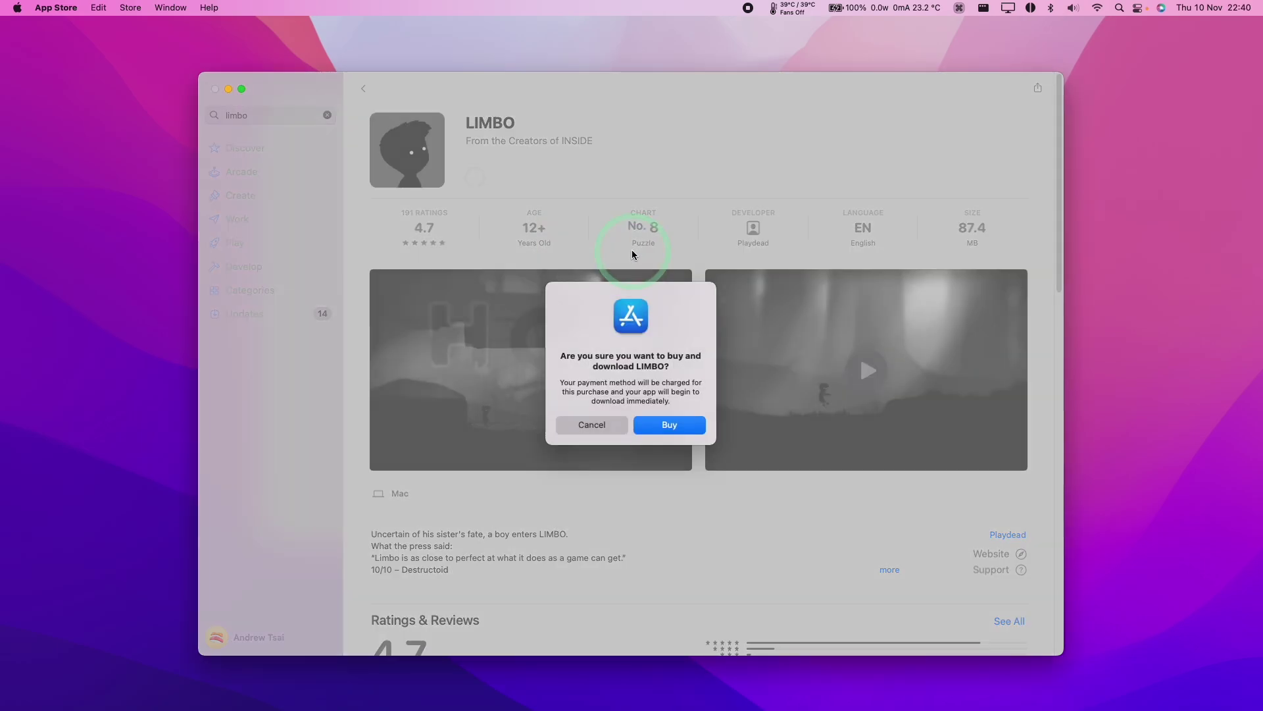
click(659, 426)
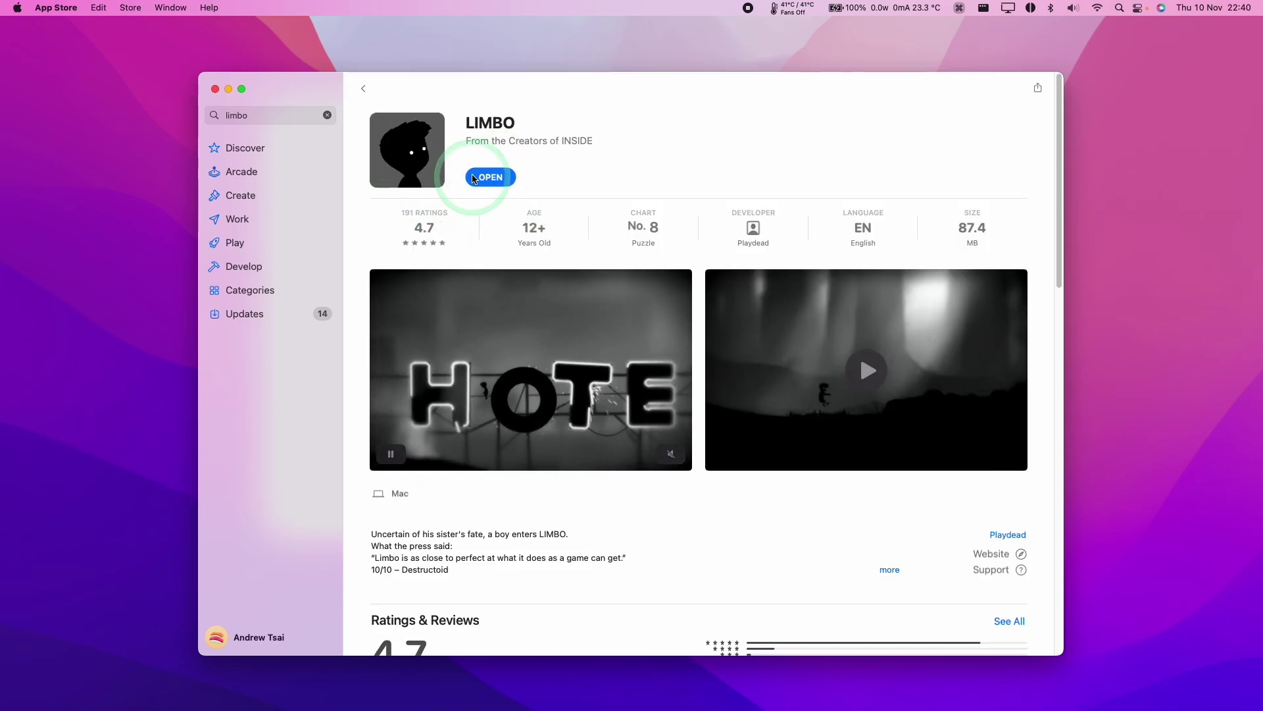
click(493, 178)
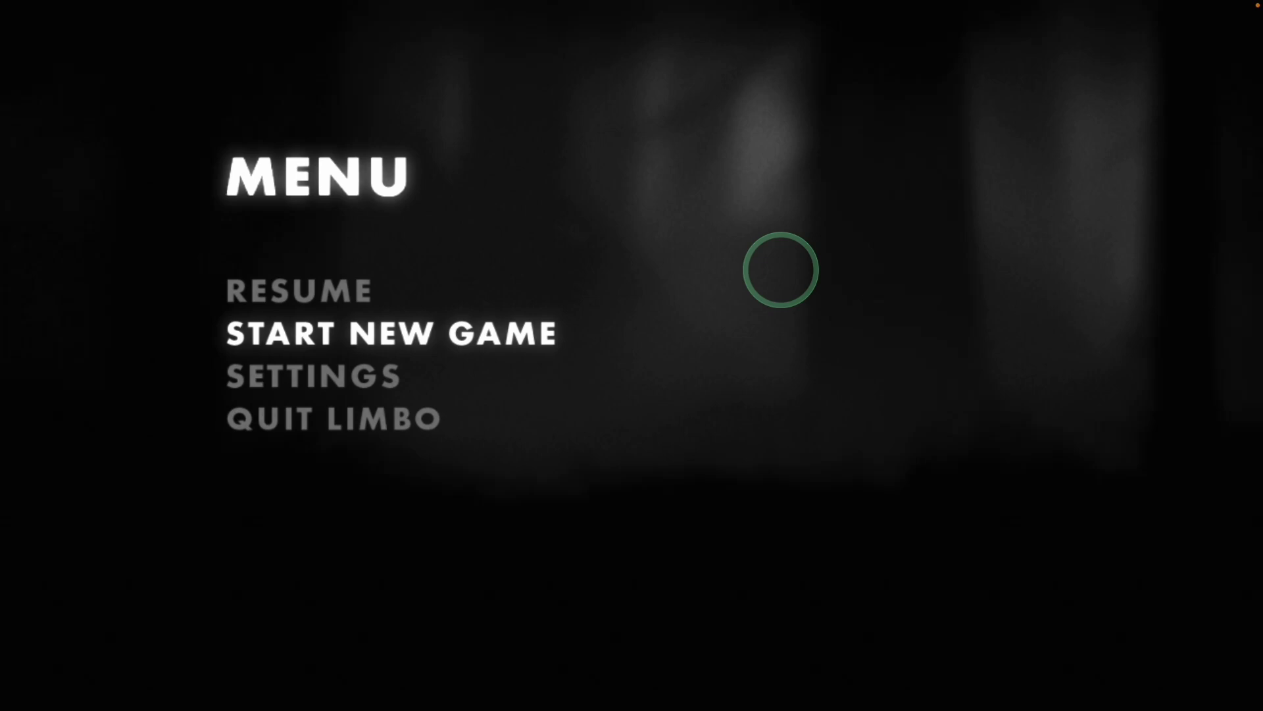
key(Return)
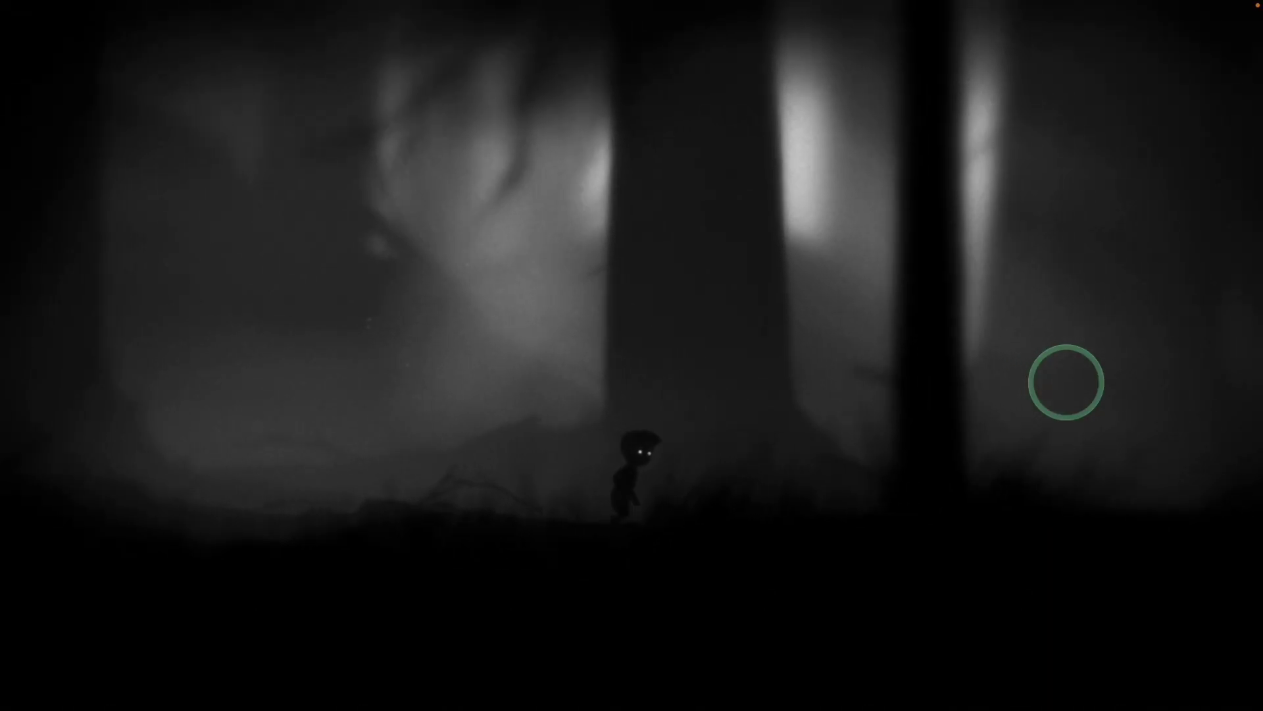
Start a new LIMBO game, walk right briefly, quit, and minimize the App Store window
key(Right)
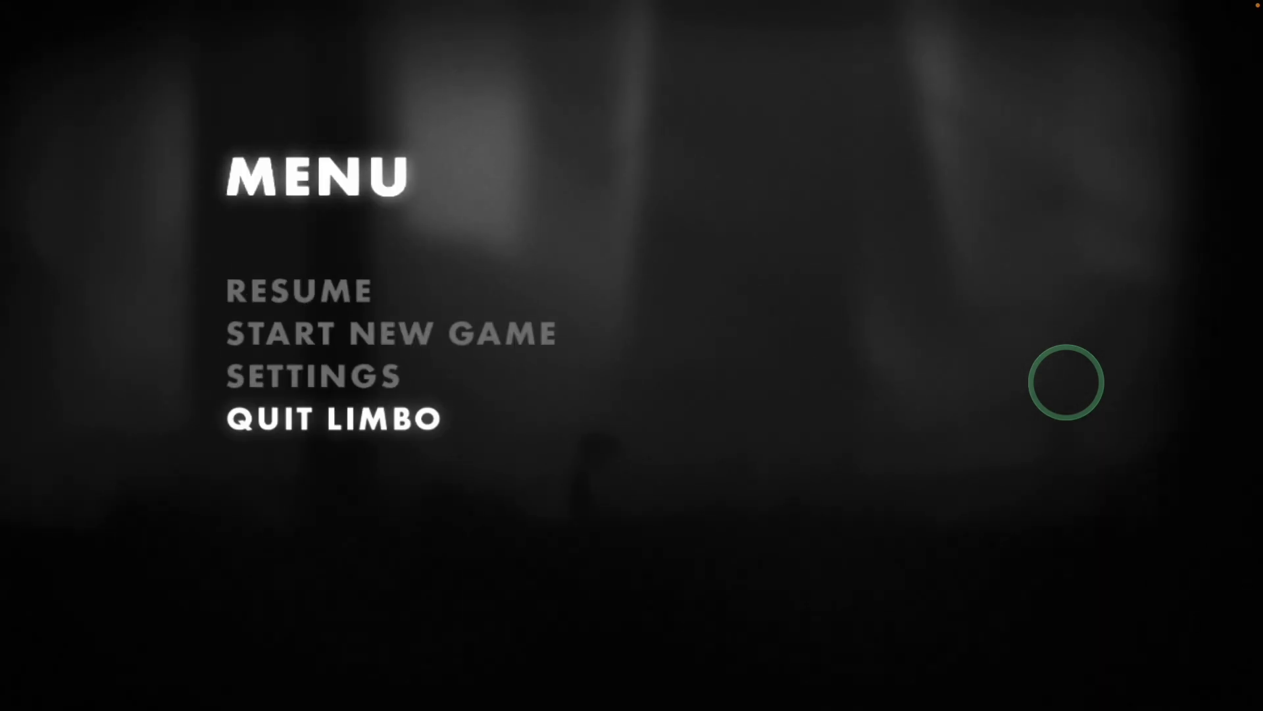
key(Return)
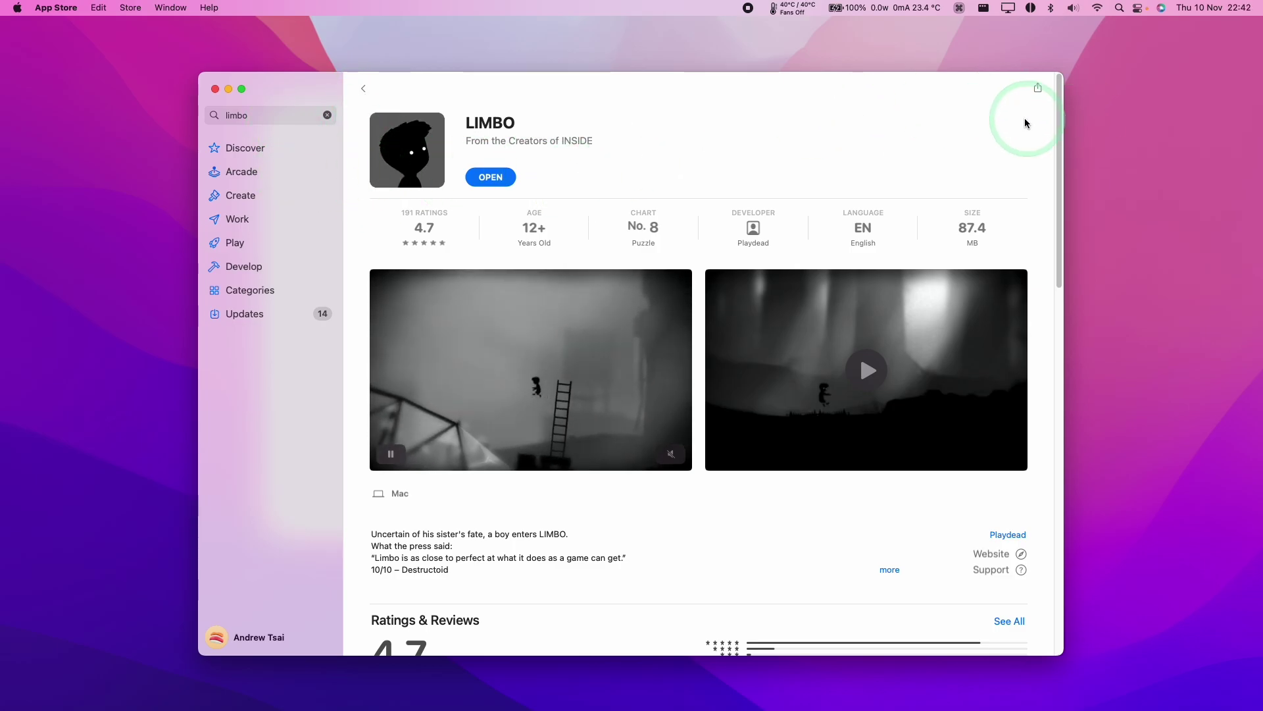
scroll(987, 197, down, 5)
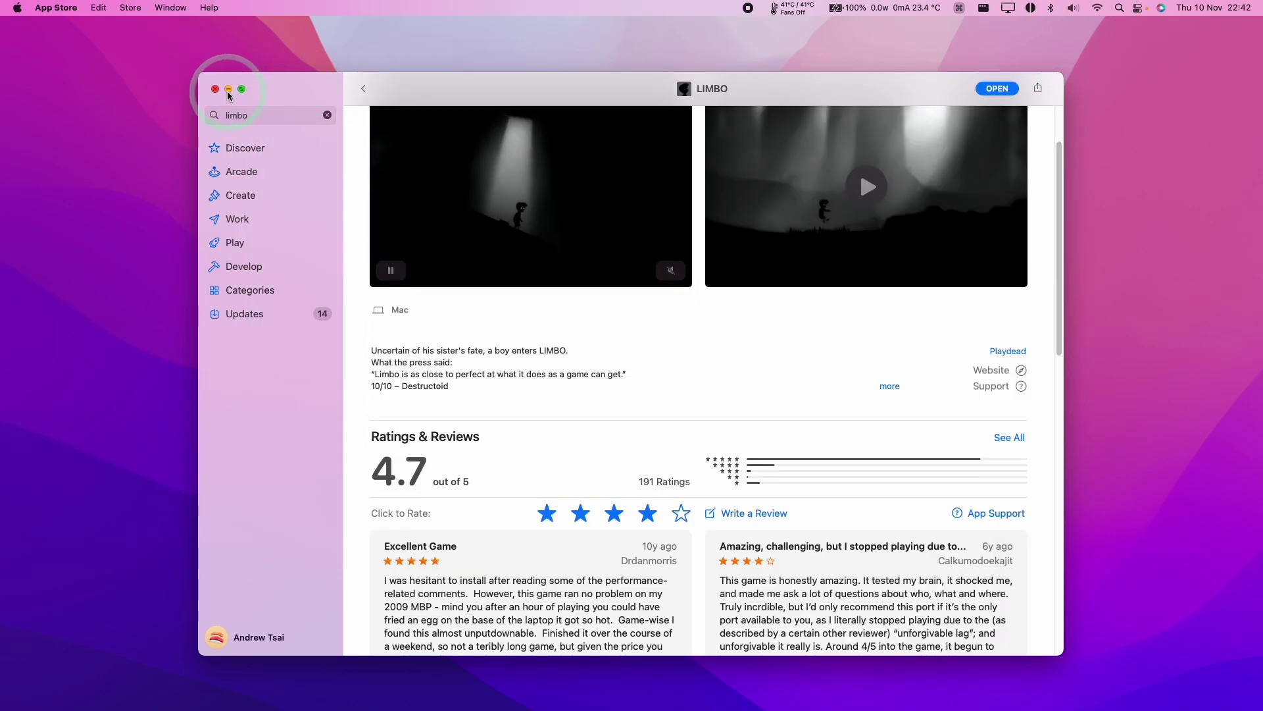
click(229, 89)
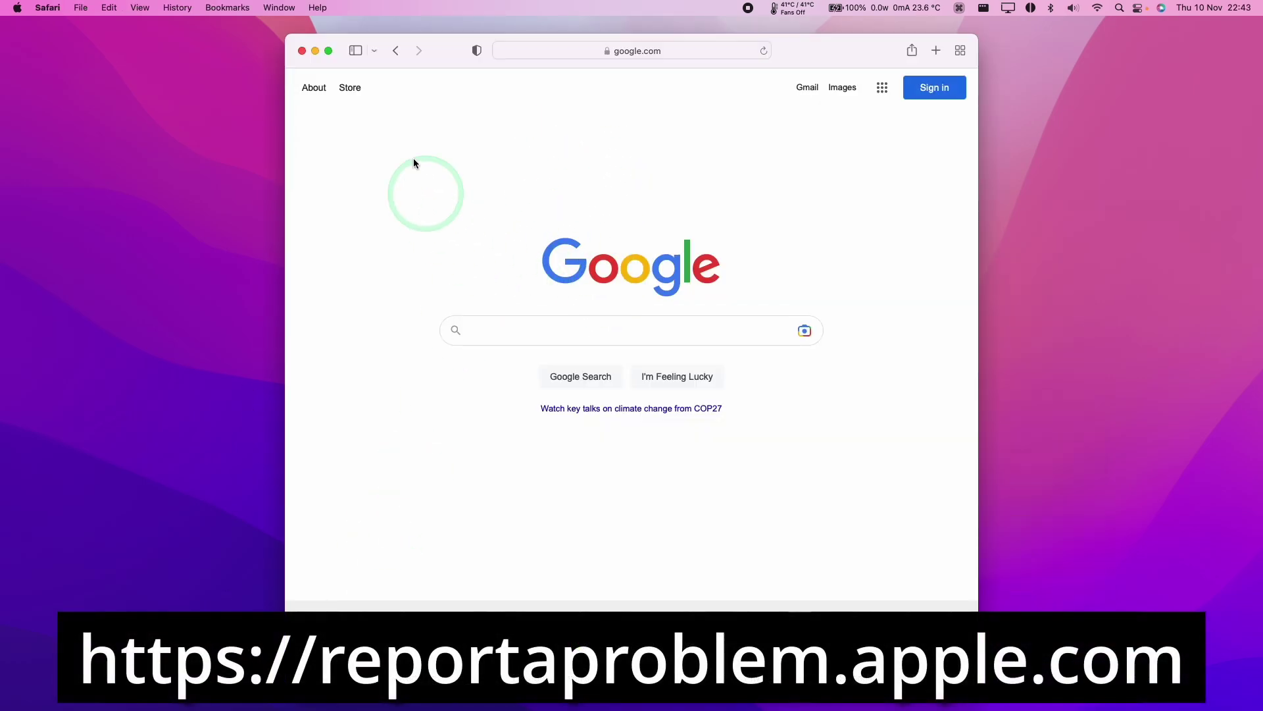
Go to reportaproblem.apple.com in Safari using the autocompleted address
mouse_move(244, 705)
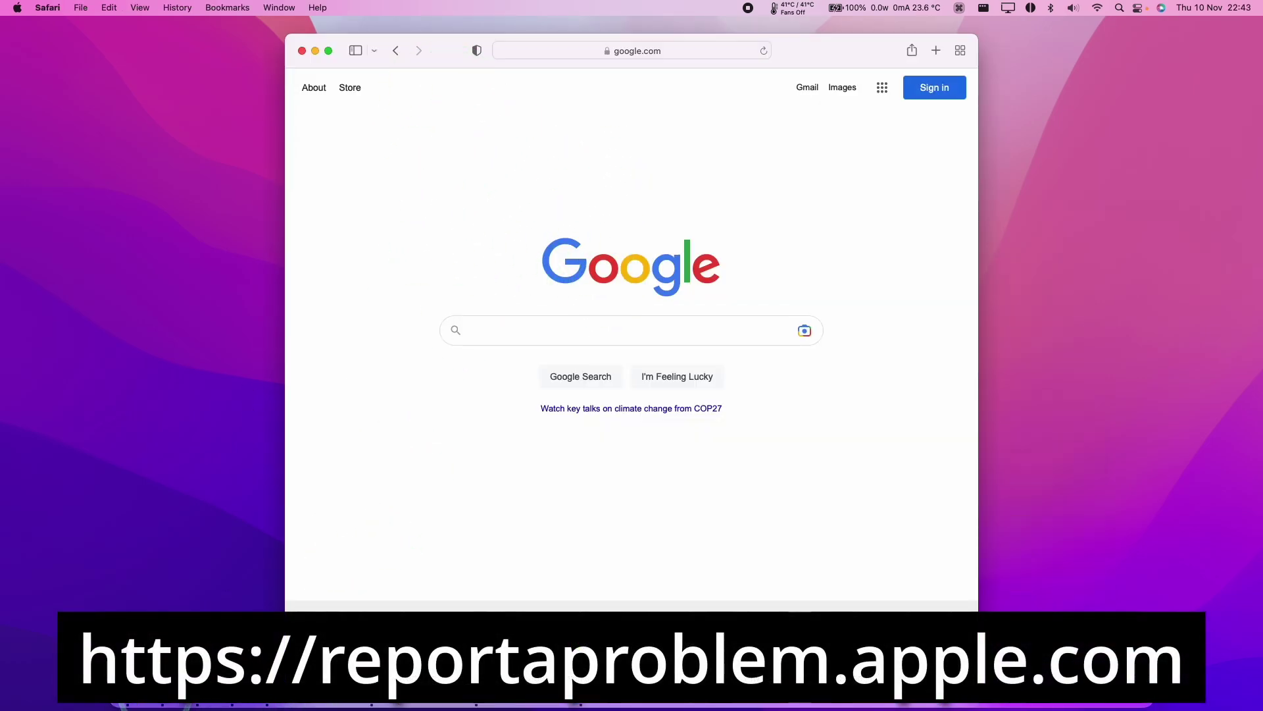
click(694, 51)
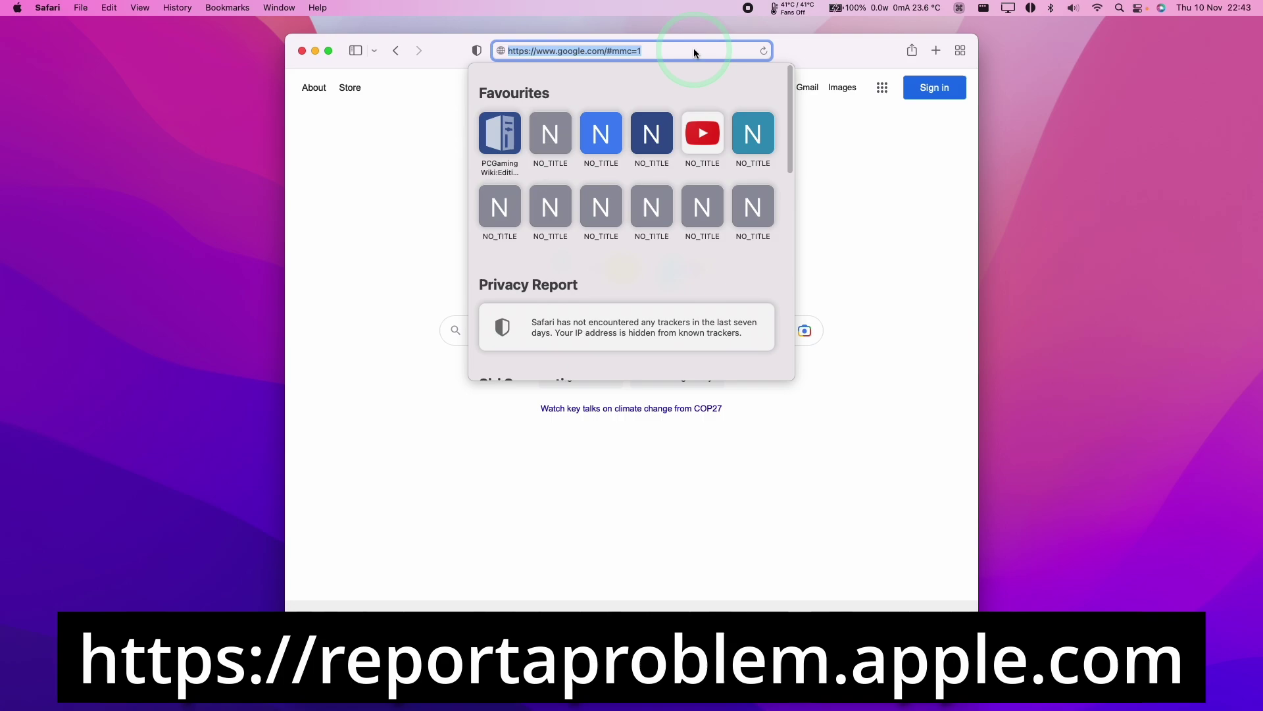
text(reportaproblem.apple.com — idmsa.apple.com)
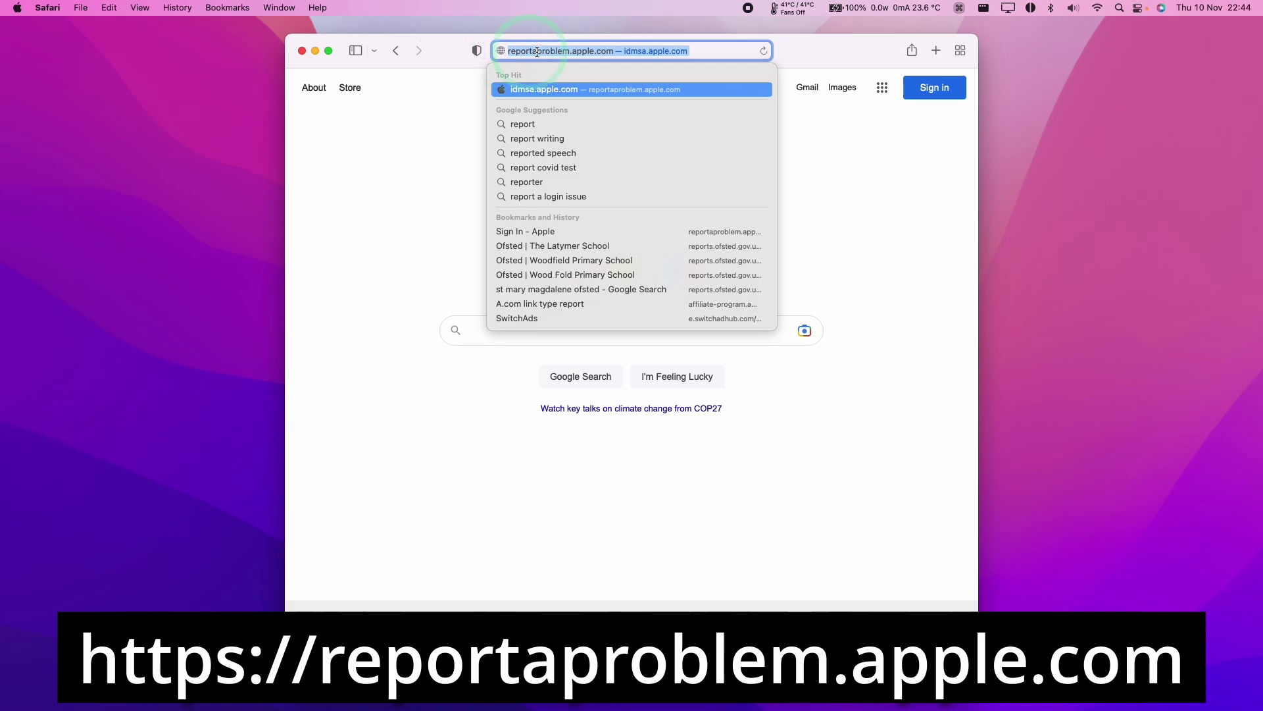
click(669, 51)
key(Return)
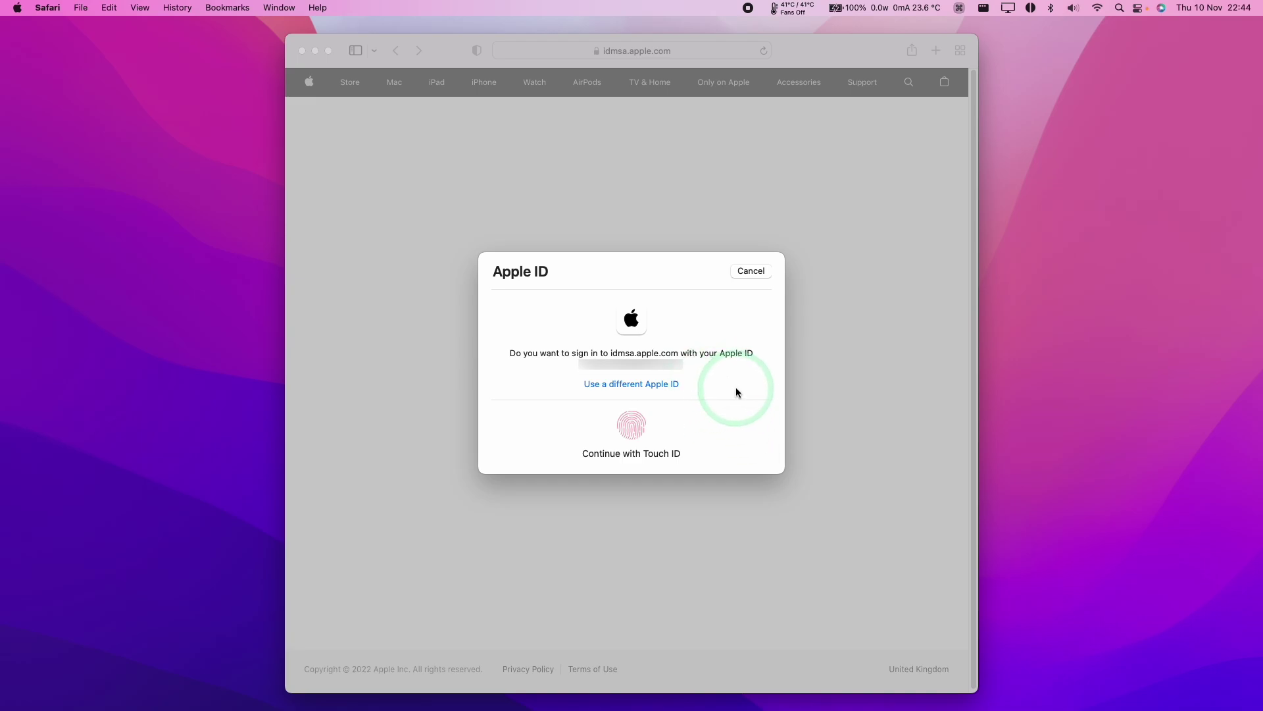
Dismiss the Touch ID prompt, allow the new-device sign-in and close the verification code dialog
click(751, 271)
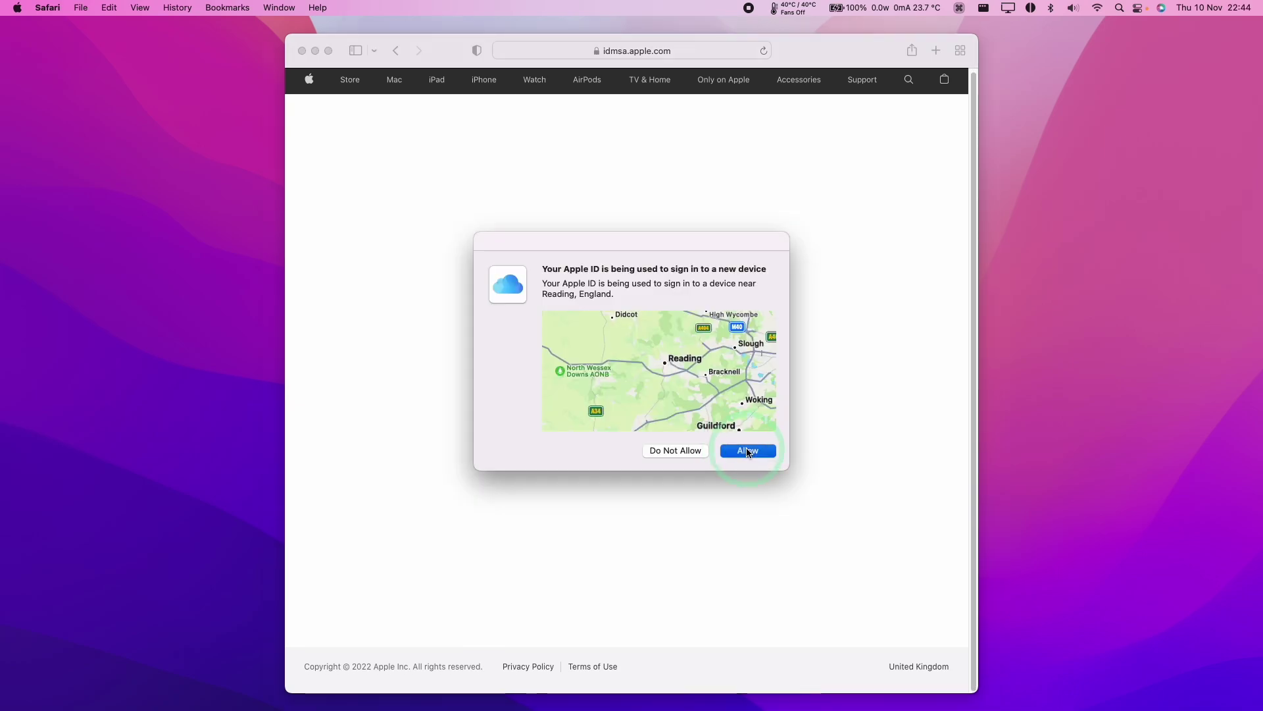
click(749, 451)
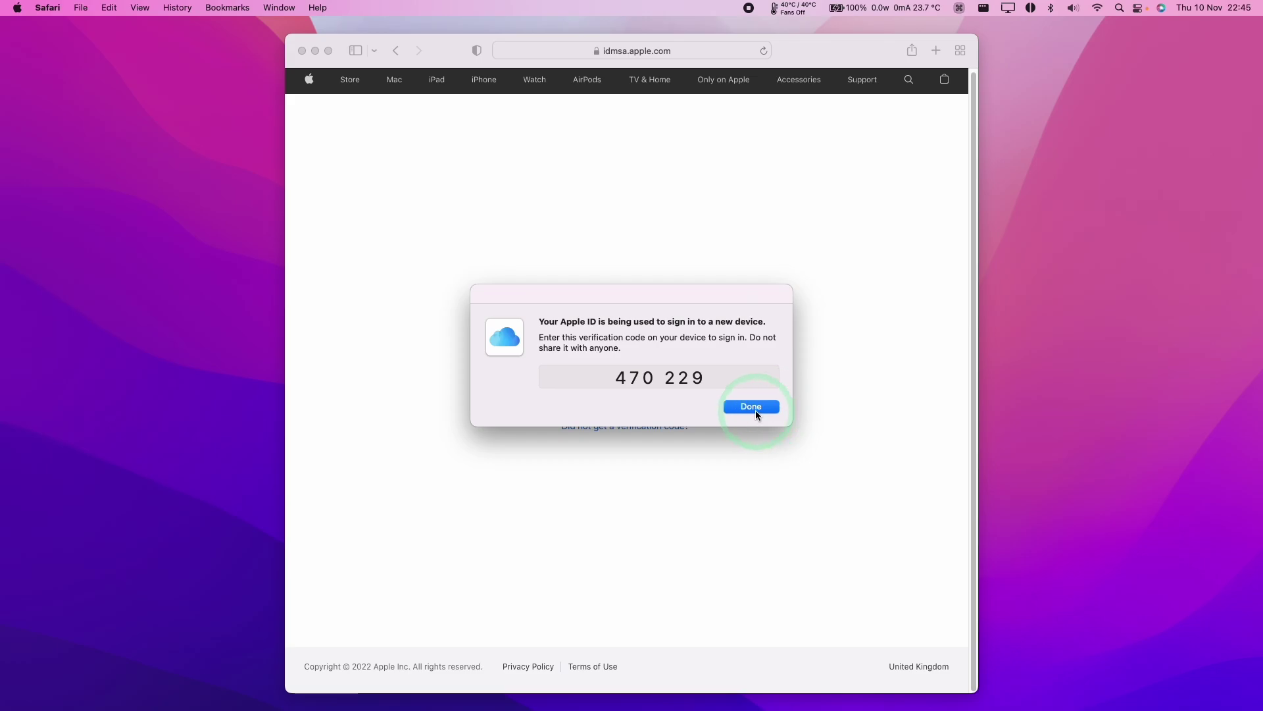
click(754, 406)
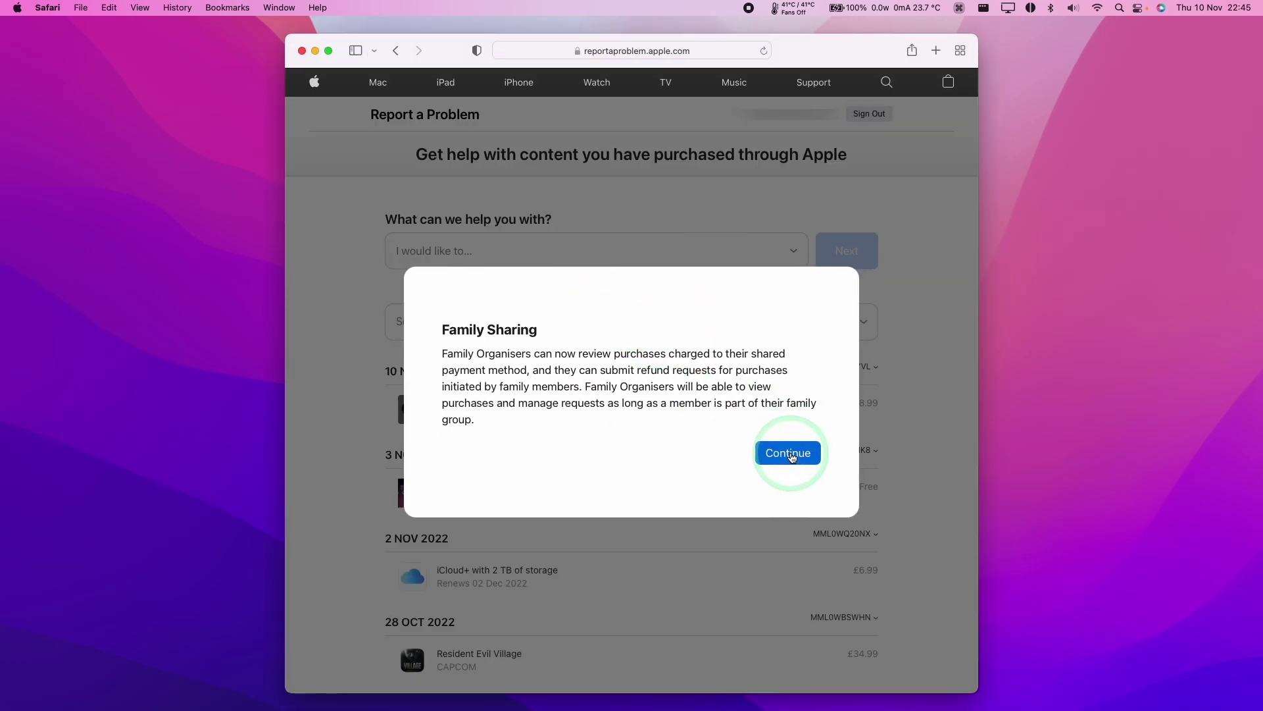
Dismiss the Family Sharing notice and choose 'Request a refund' as the request type
click(789, 454)
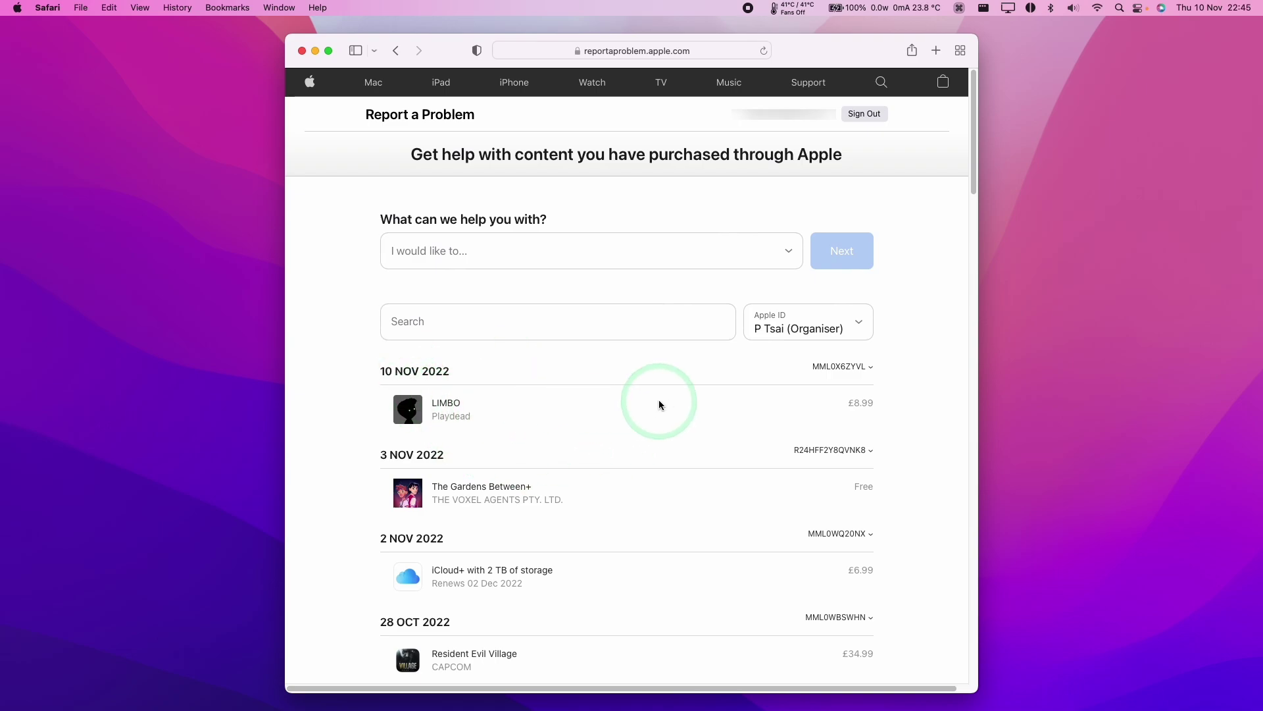
click(629, 258)
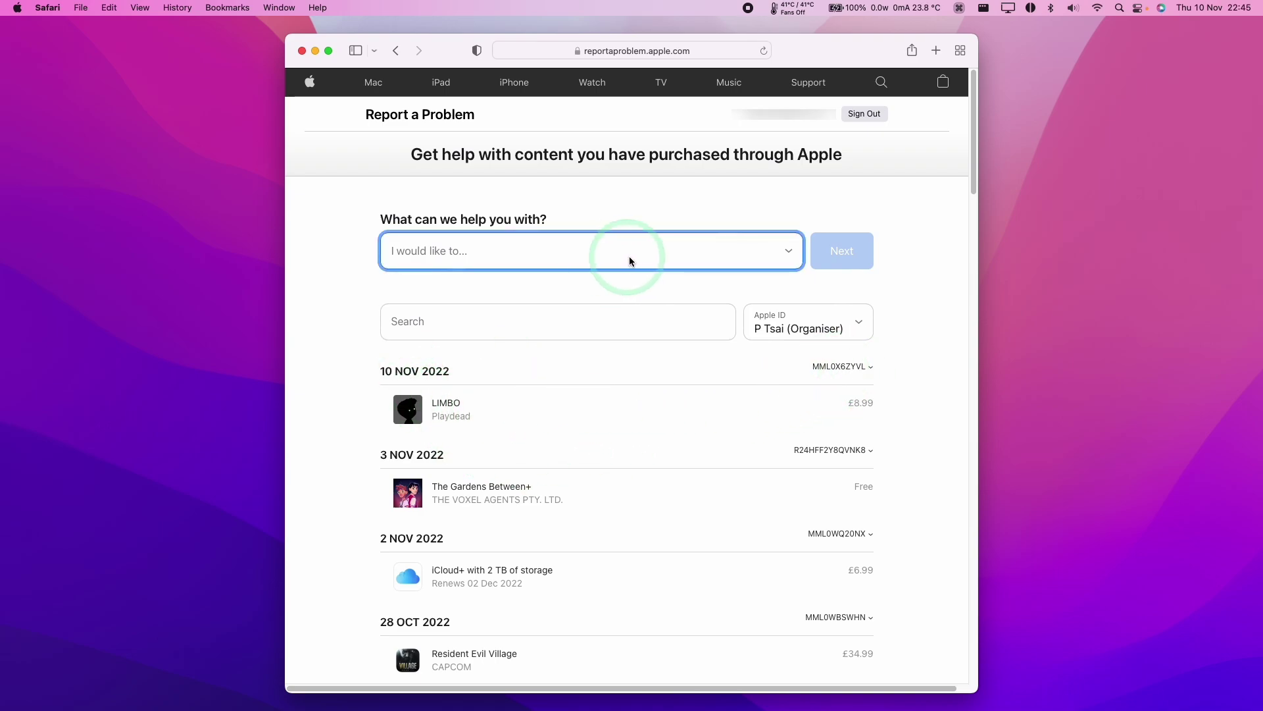
click(794, 251)
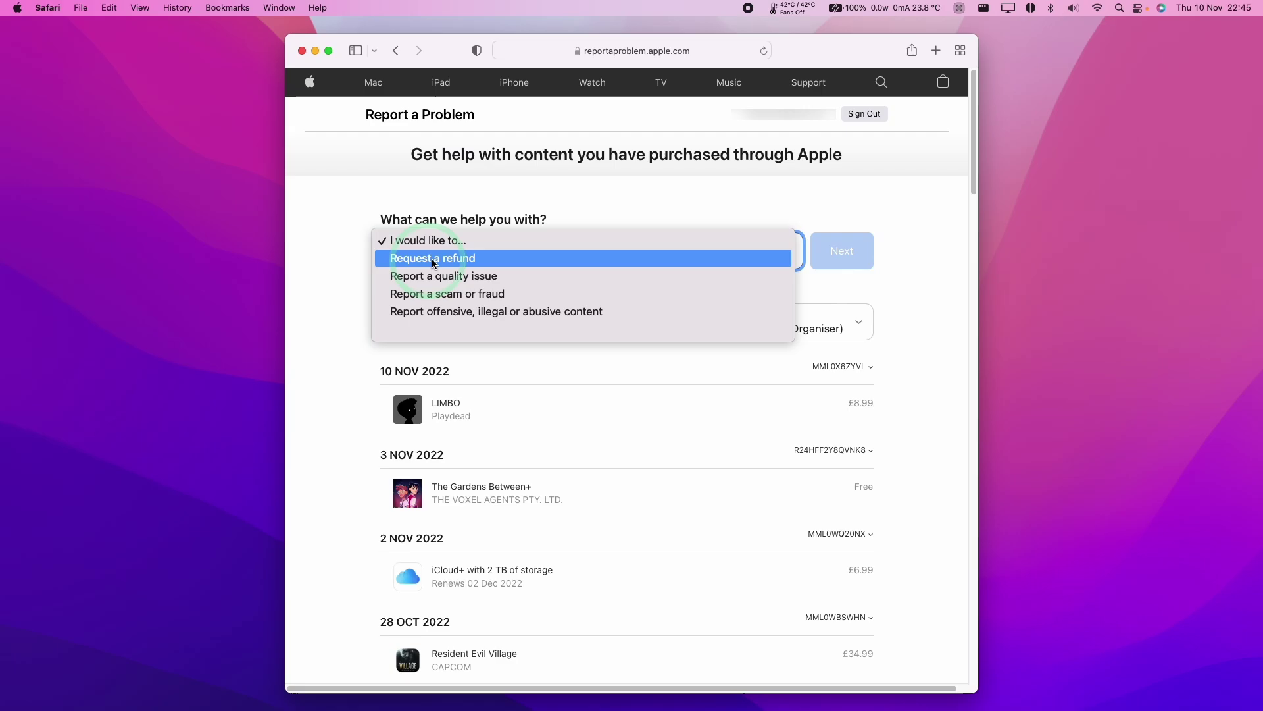
click(503, 258)
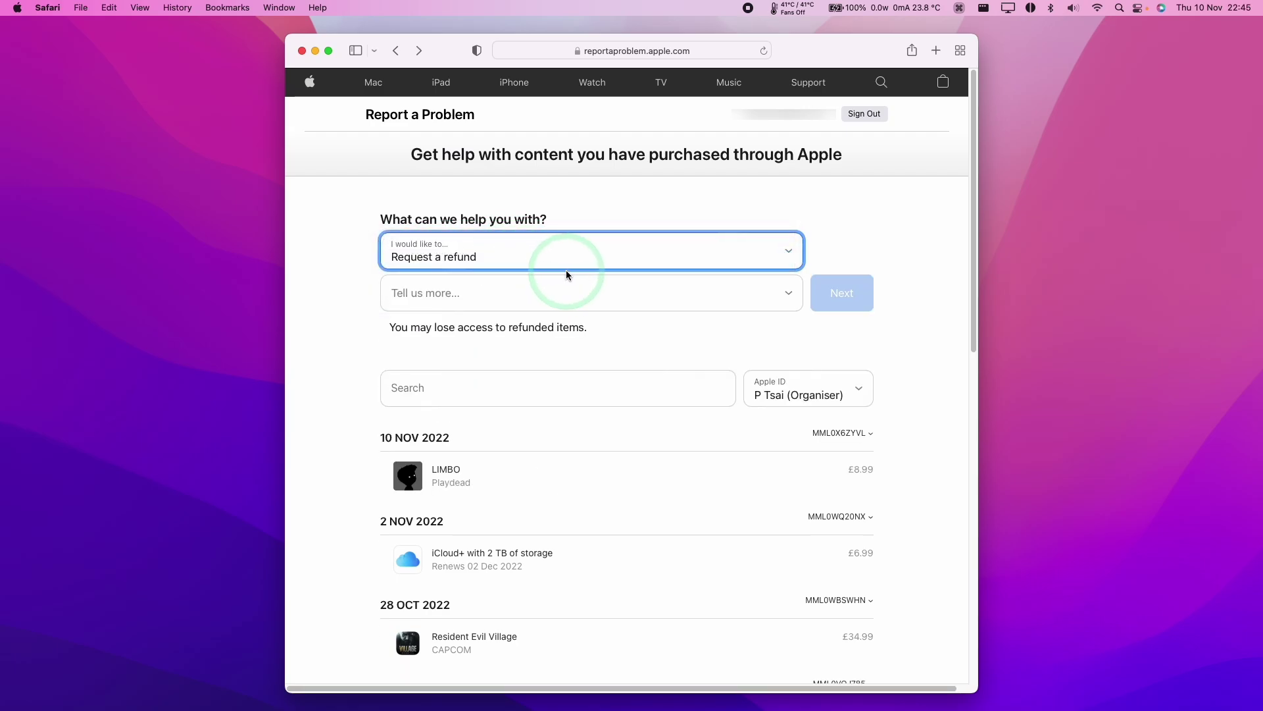
Pick 'My purchase does not work as expected' as the reason, continue, and select LIMBO
click(789, 299)
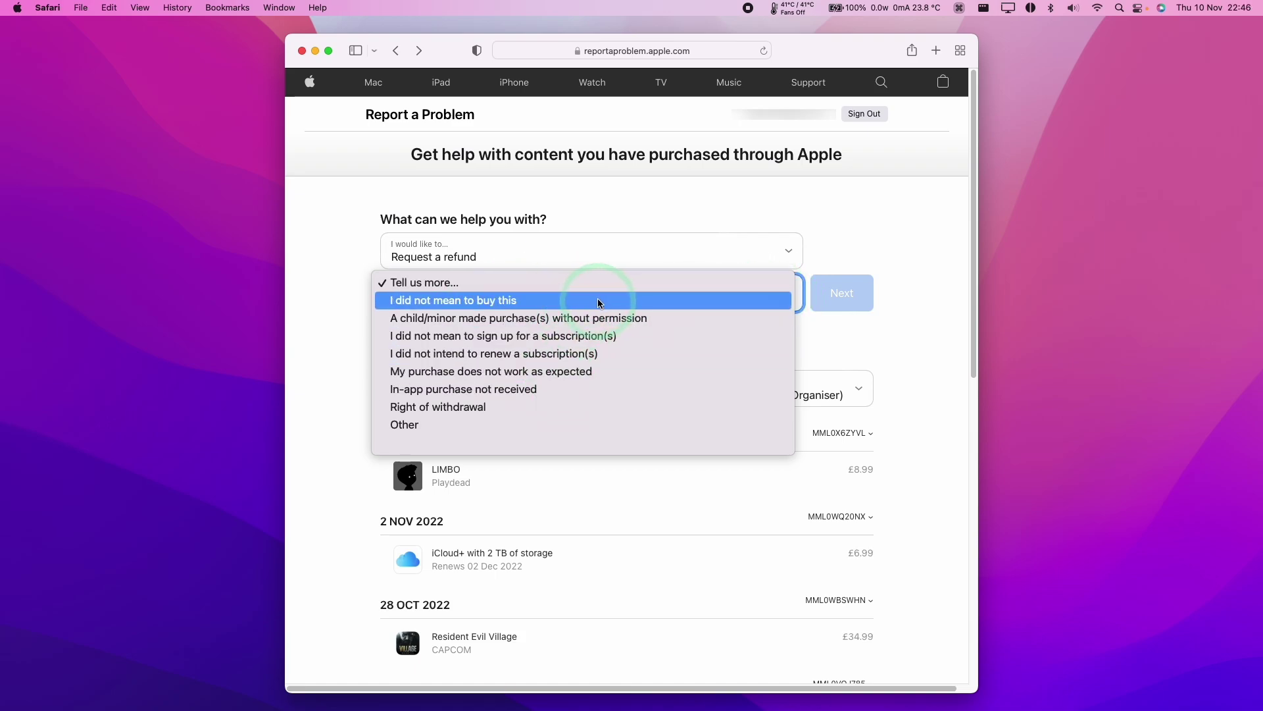
click(591, 372)
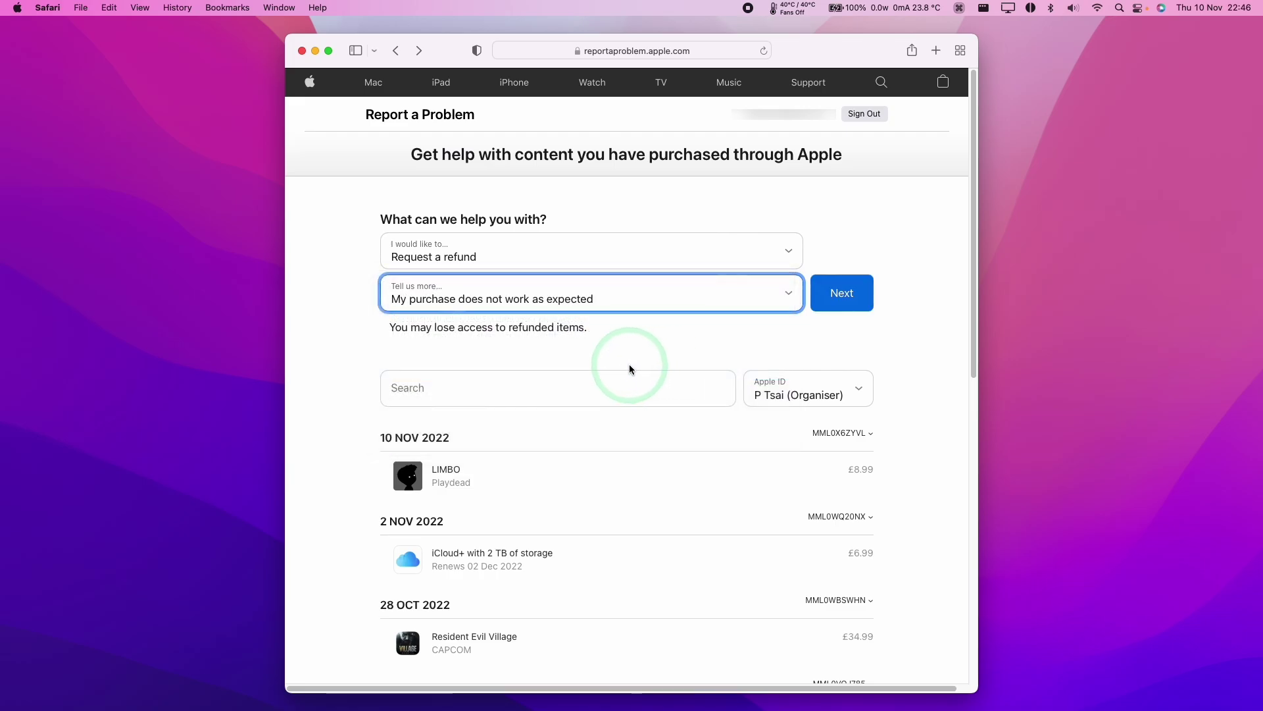
click(832, 296)
click(402, 369)
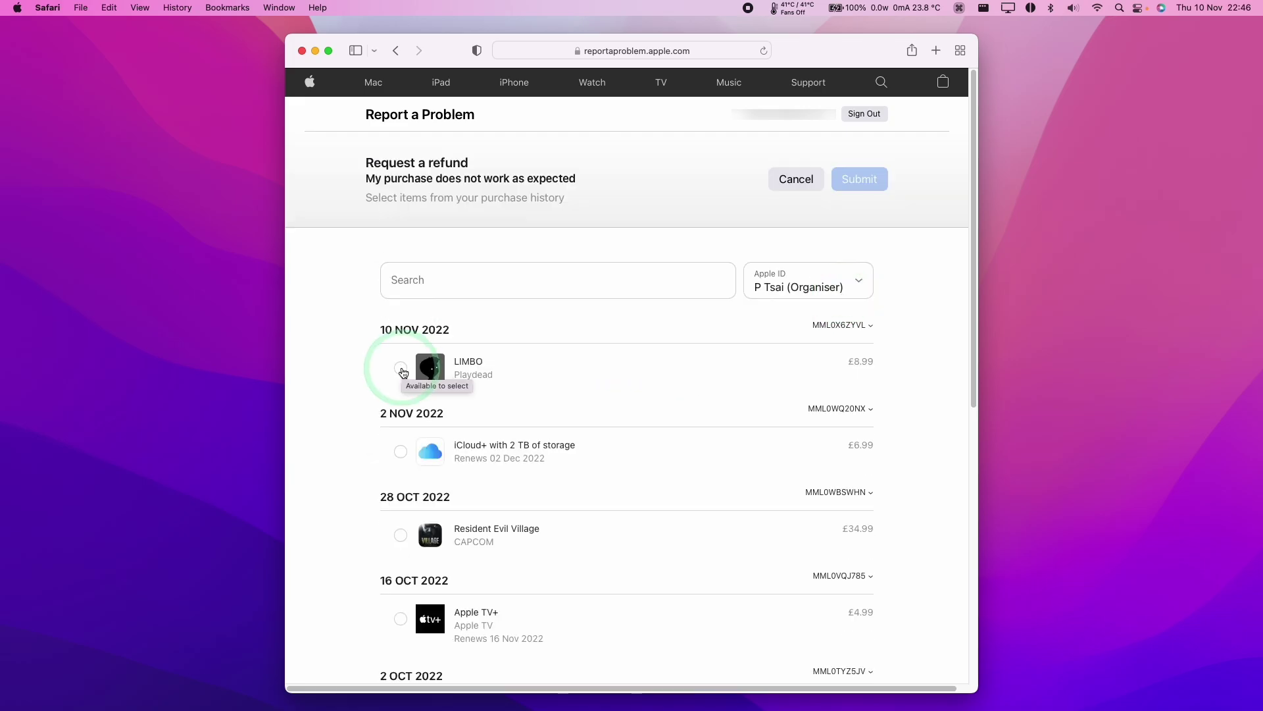
Submit the LIMBO refund request and look over the Pending confirmation message
click(859, 187)
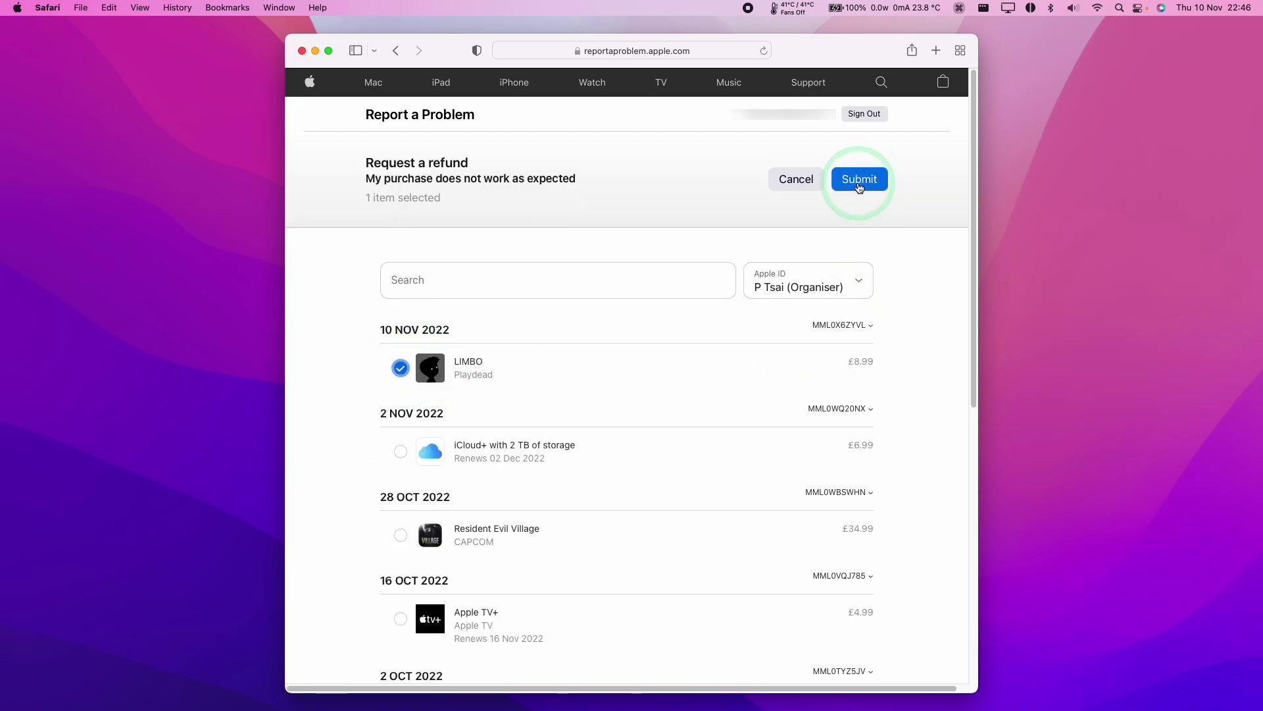
drag(453, 214, 616, 214)
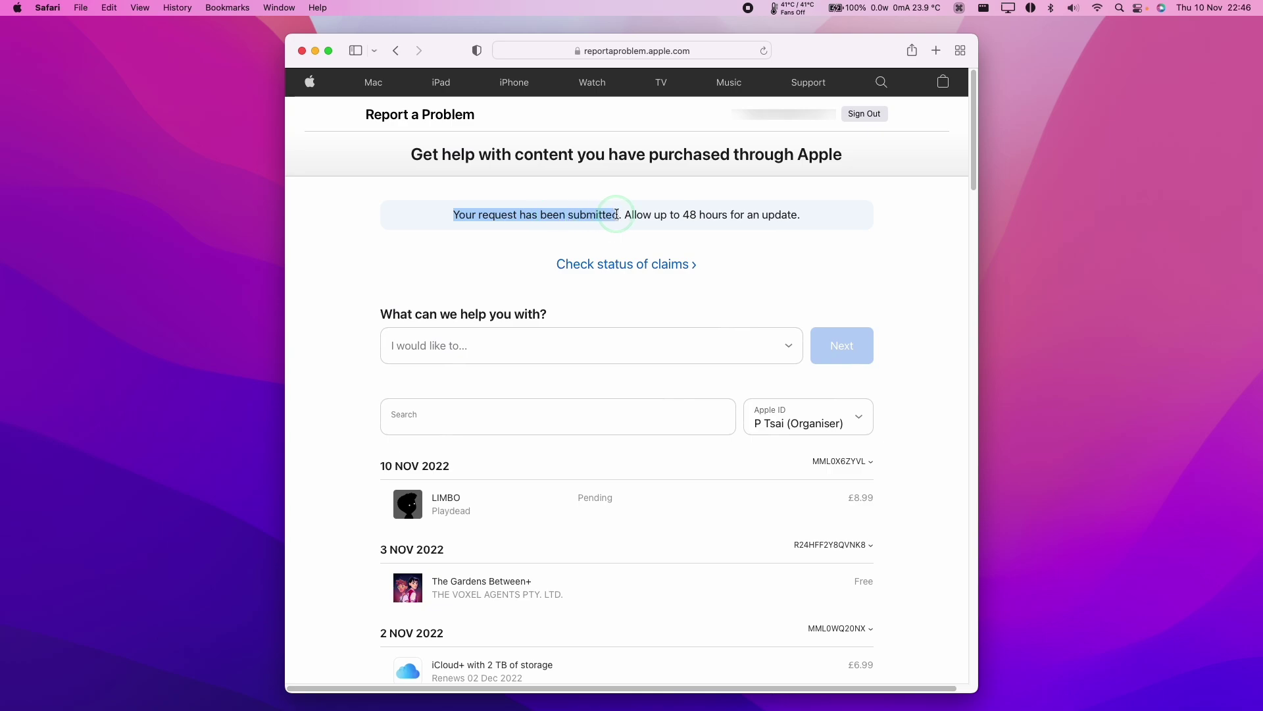
click(677, 214)
click(795, 211)
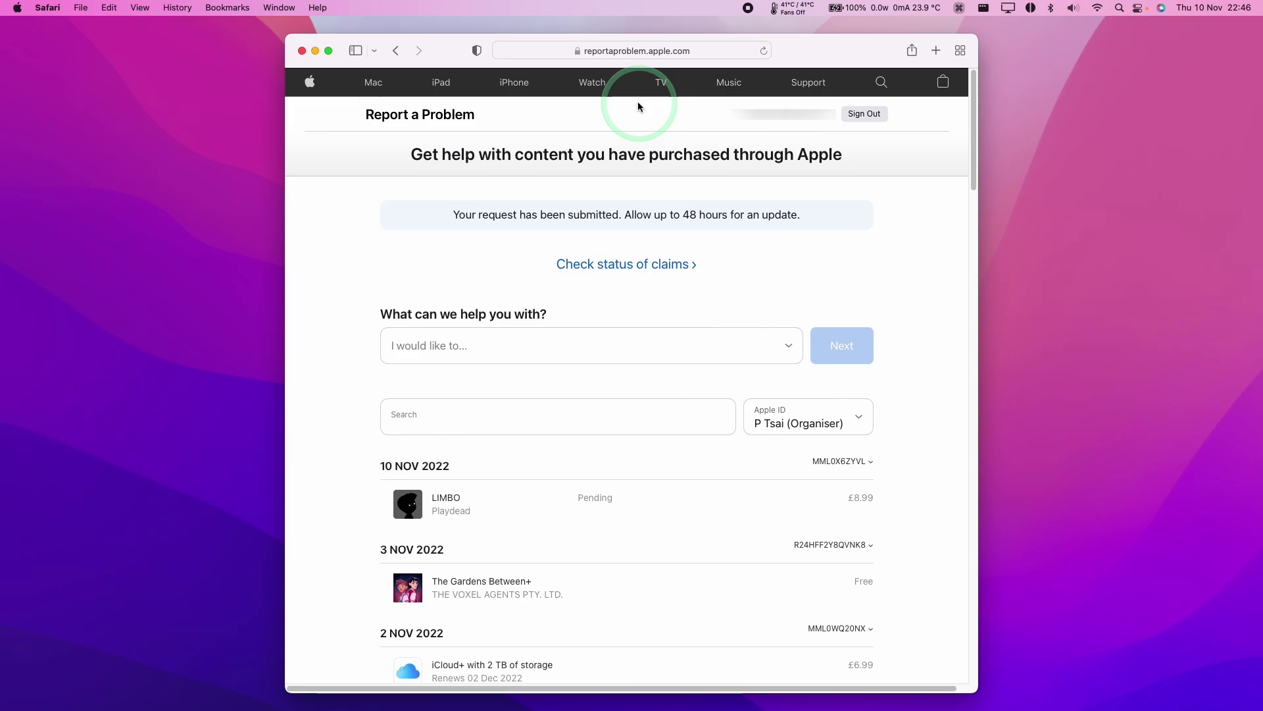
click(648, 51)
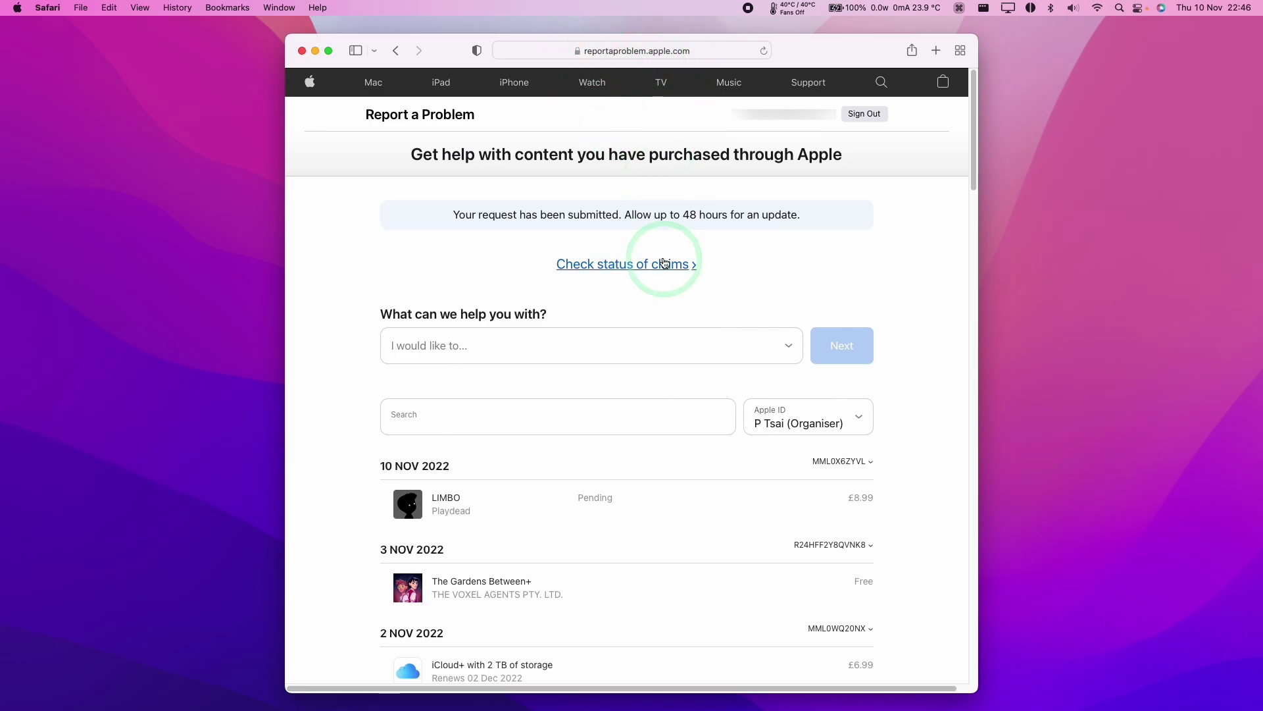
Check claim status and expand the Pending 10 Nov 2022 refund claim for 1 item
click(594, 270)
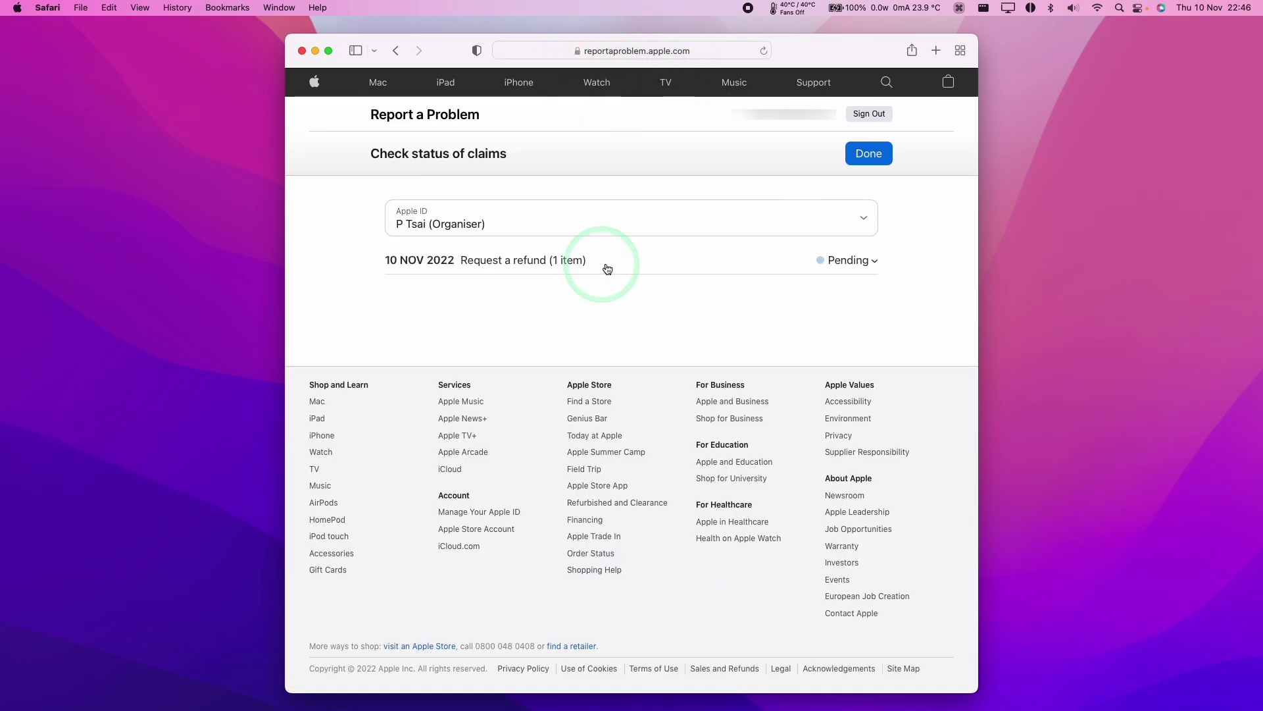
click(851, 262)
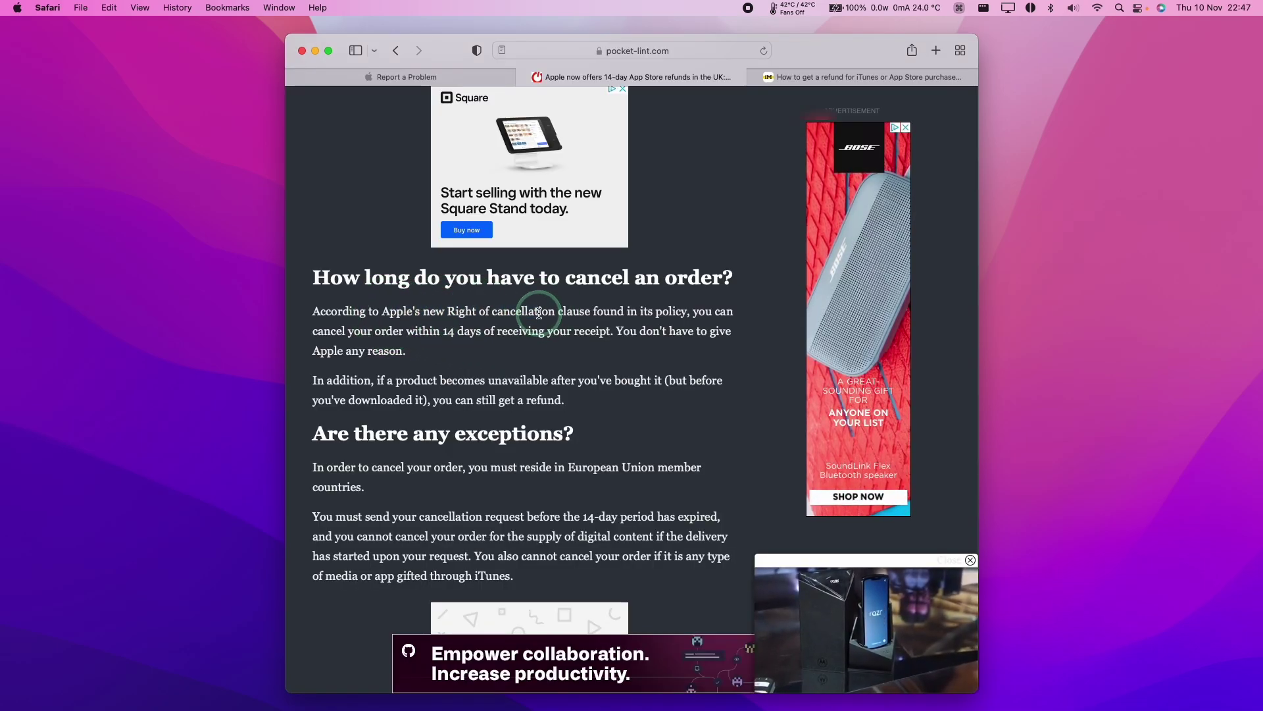
Read the refund articles' notes on refunds and checking claim status, clearing text highlights
click(433, 337)
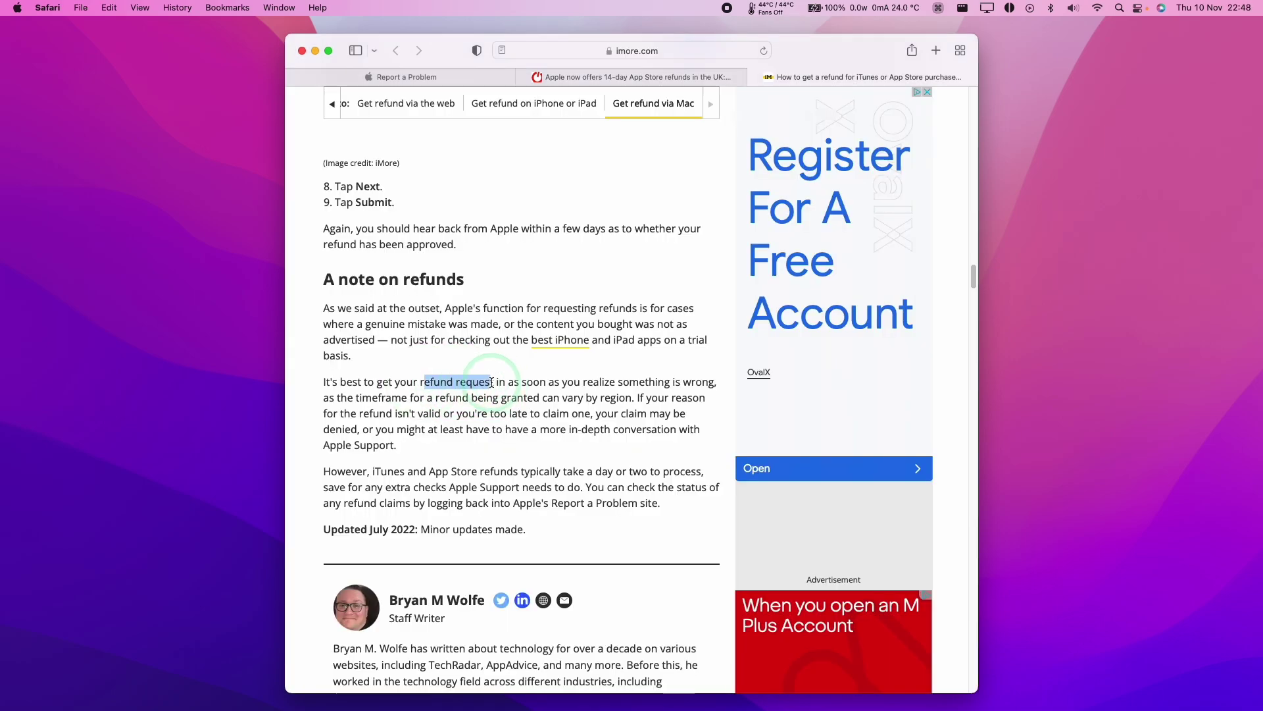
click(422, 382)
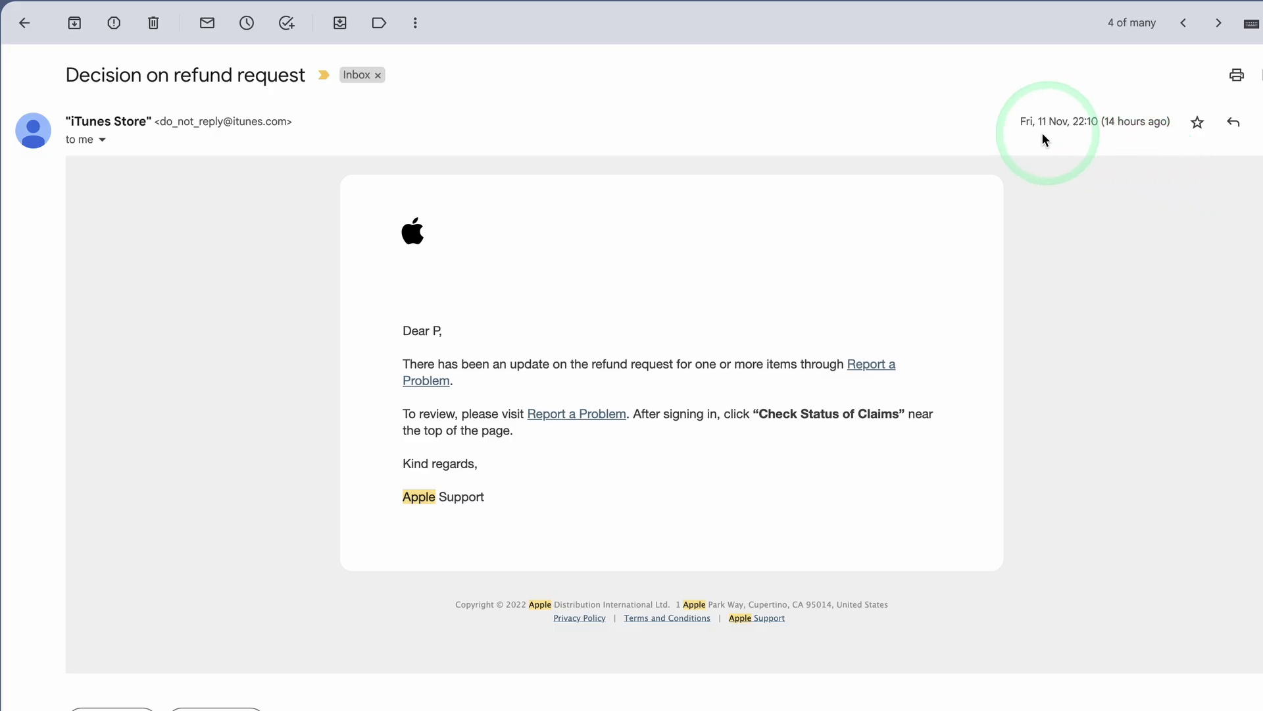
Review the 'Decision on refund request' email, highlighting its received date and subject line
drag(1020, 120, 1178, 120)
click(1144, 121)
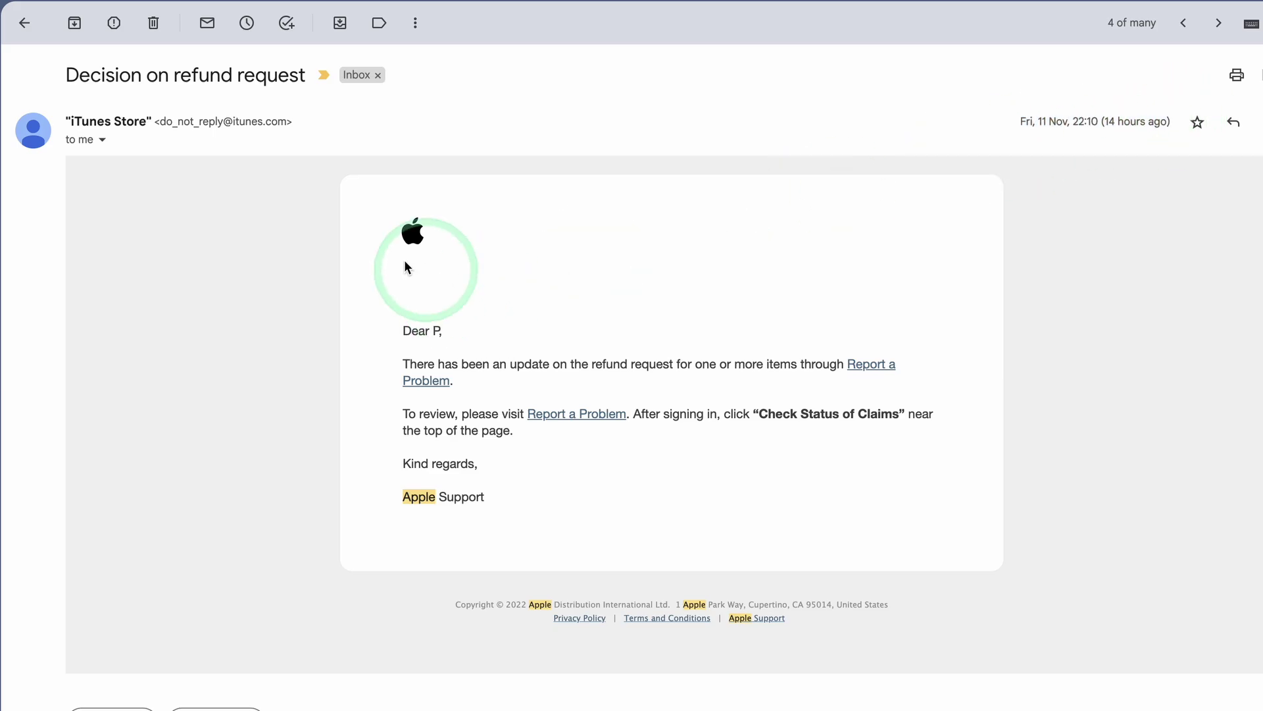
drag(67, 75, 267, 75)
click(276, 75)
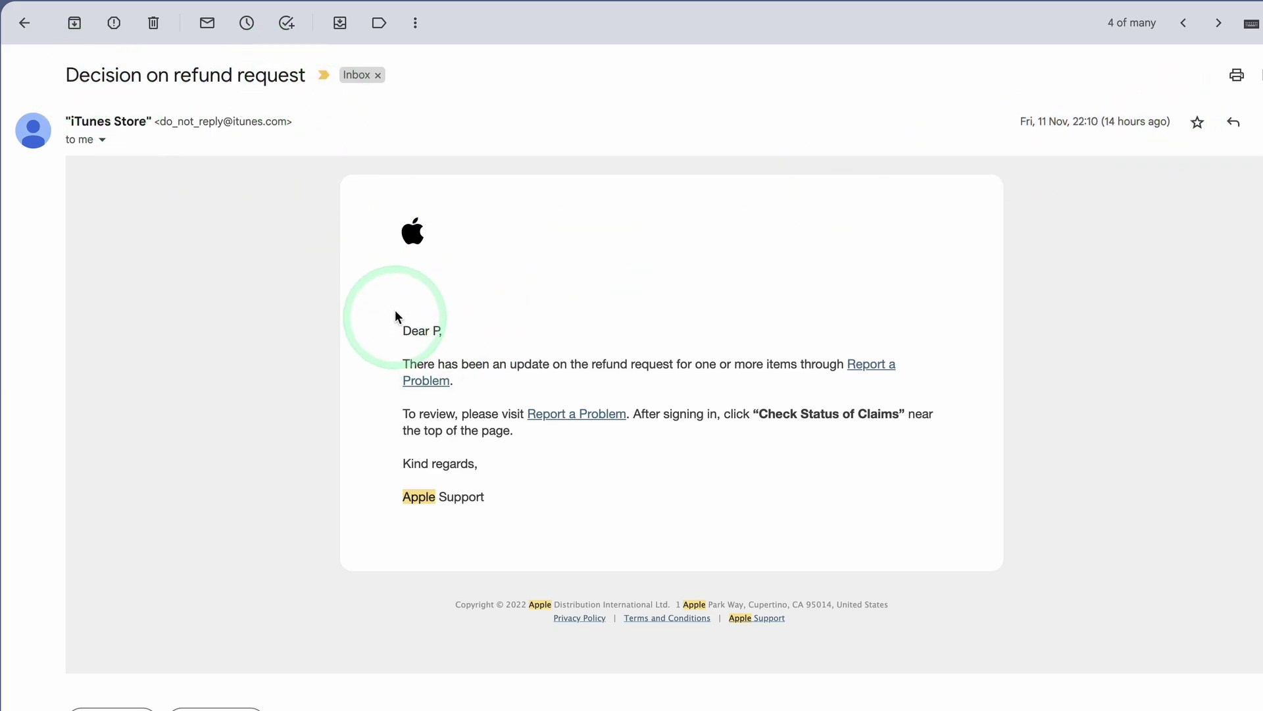
Move to the newer 'Your Apple credit for Return' email and highlight its subject
click(1184, 23)
drag(62, 81, 500, 79)
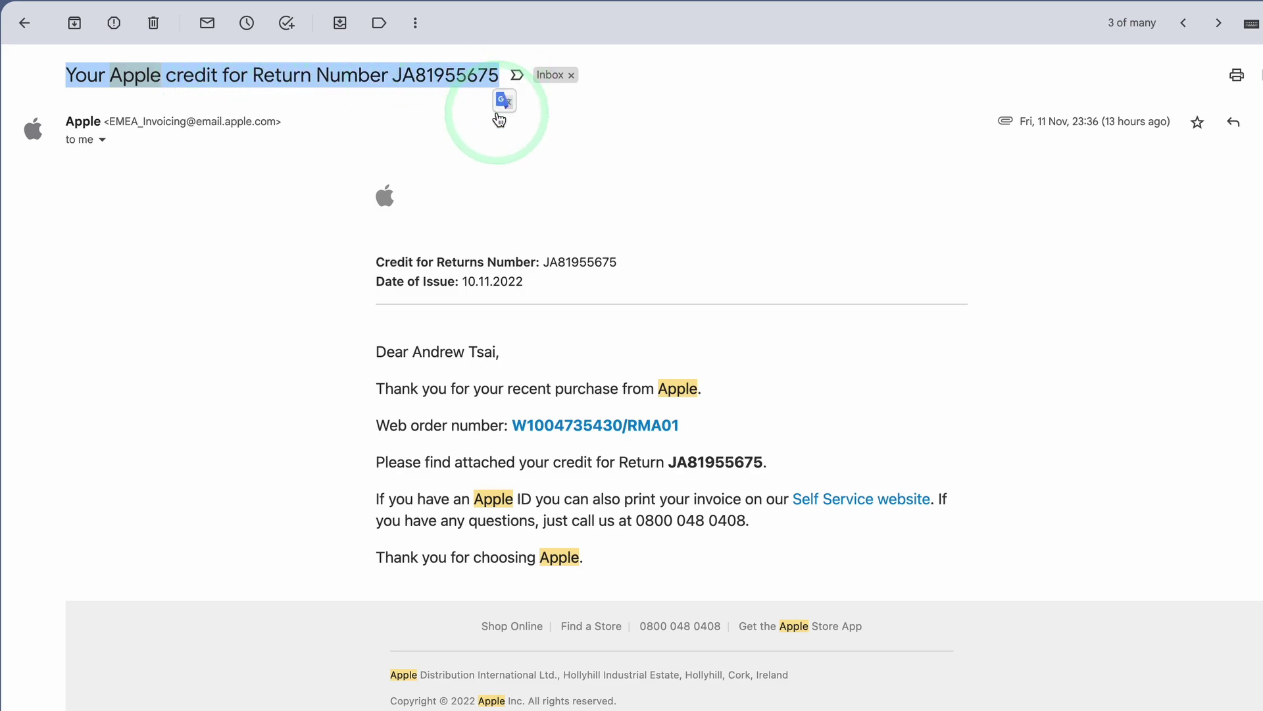
click(587, 358)
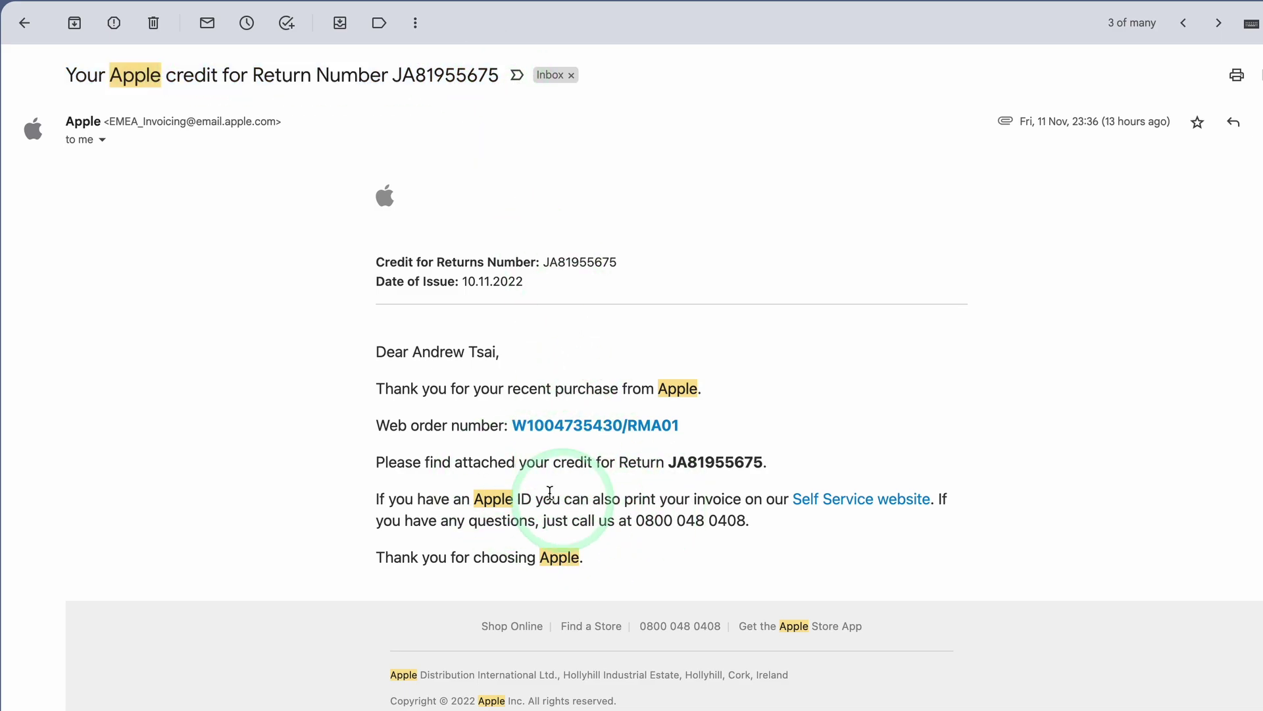